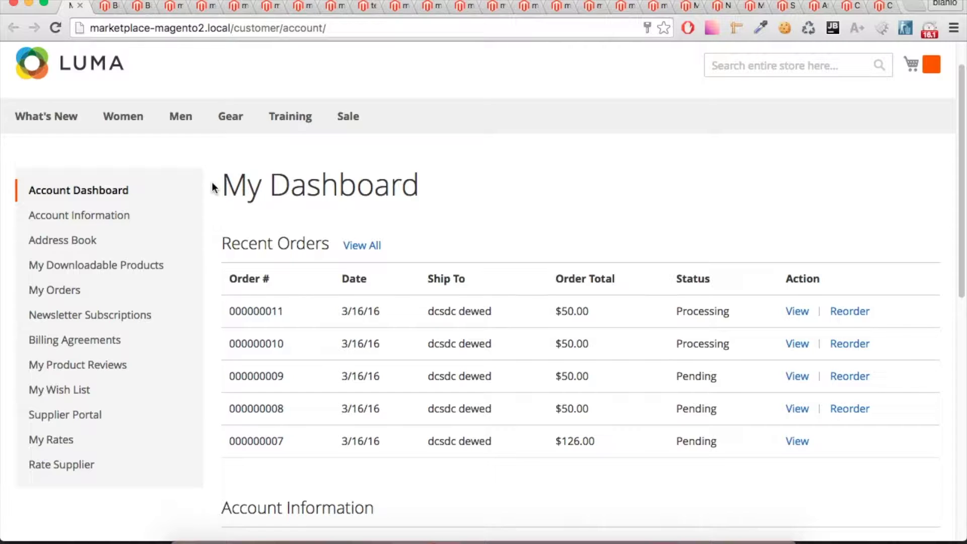
Go through Rate Supplier to My Rates, which shows Test Supplier rated 4
click(171, 472)
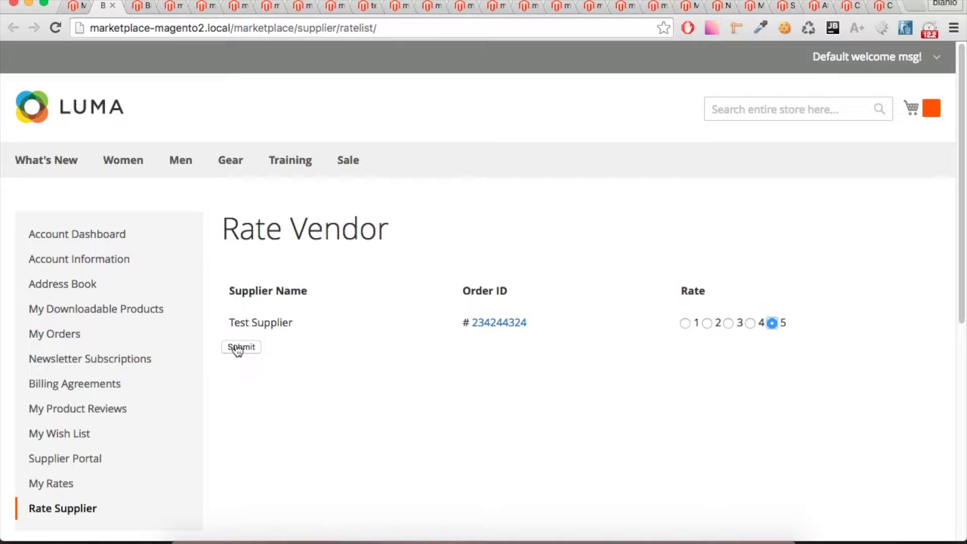
click(183, 486)
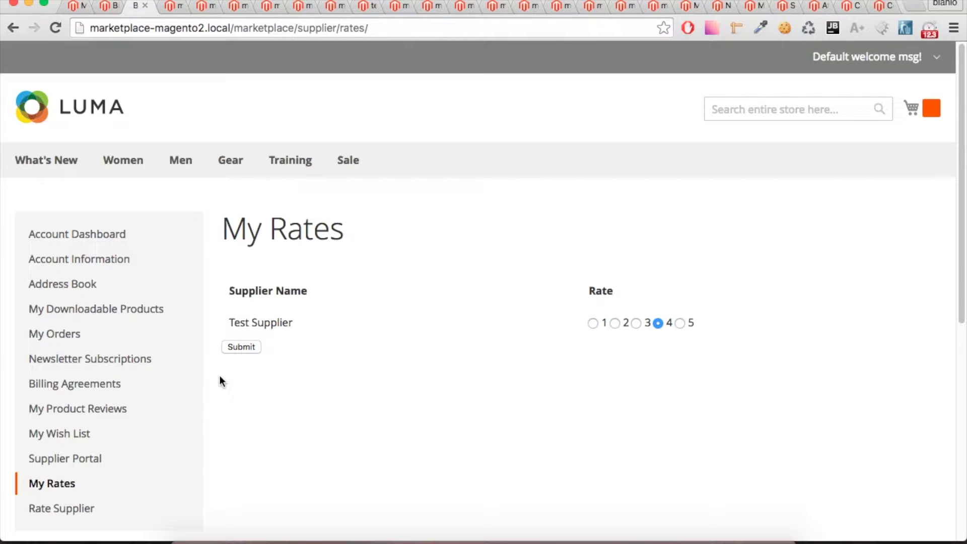
Open the Merchant Dashboard and begin adding a product, reaching the Simple Product settings
click(111, 461)
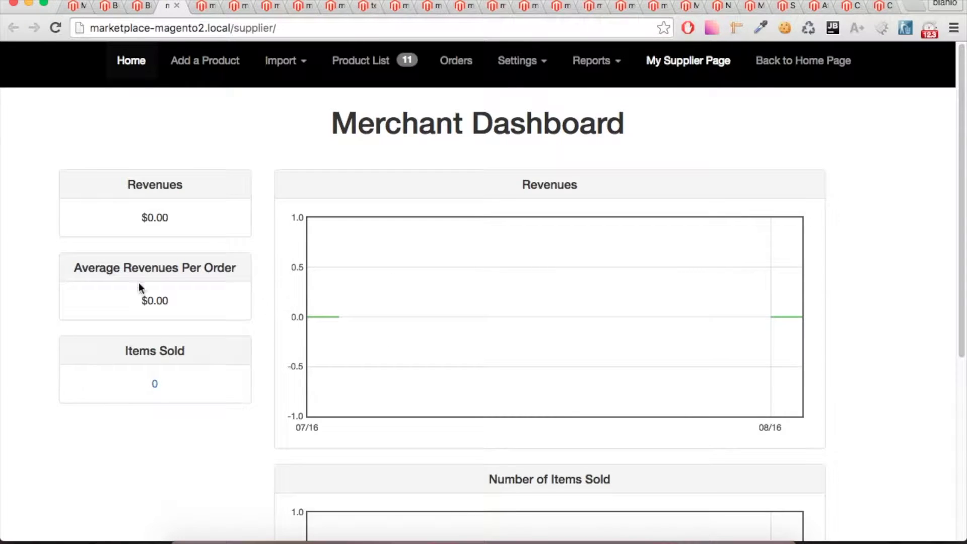
click(215, 72)
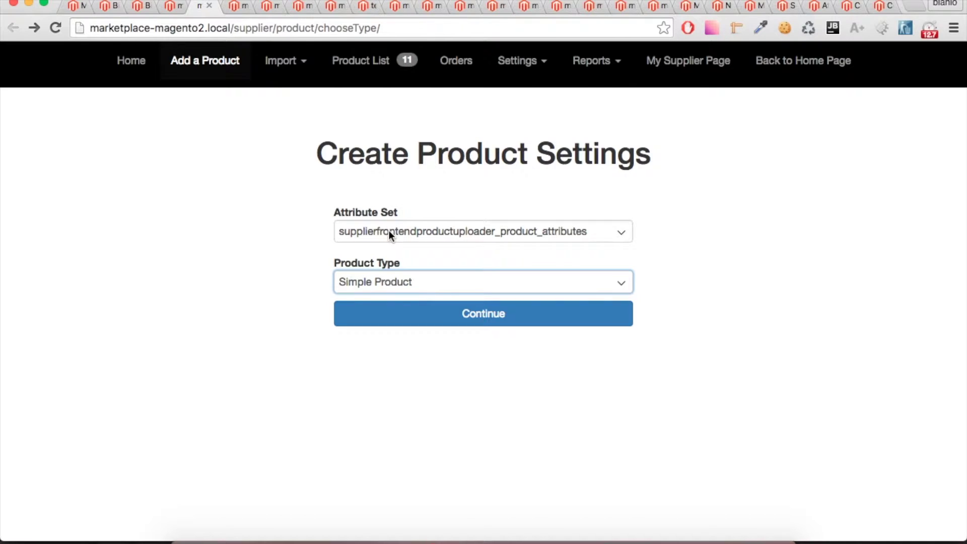
Keep Simple Product as the product type, then look through the Add Product form
click(446, 282)
click(451, 345)
click(466, 324)
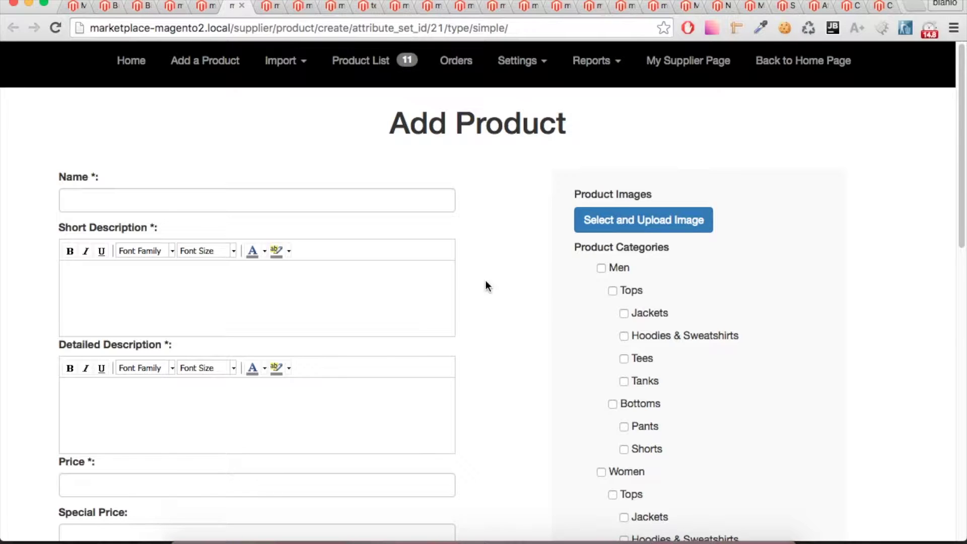
scroll(486, 284, down, 3)
scroll(486, 283, down, 5)
scroll(486, 283, down, 2)
scroll(486, 284, down, 3)
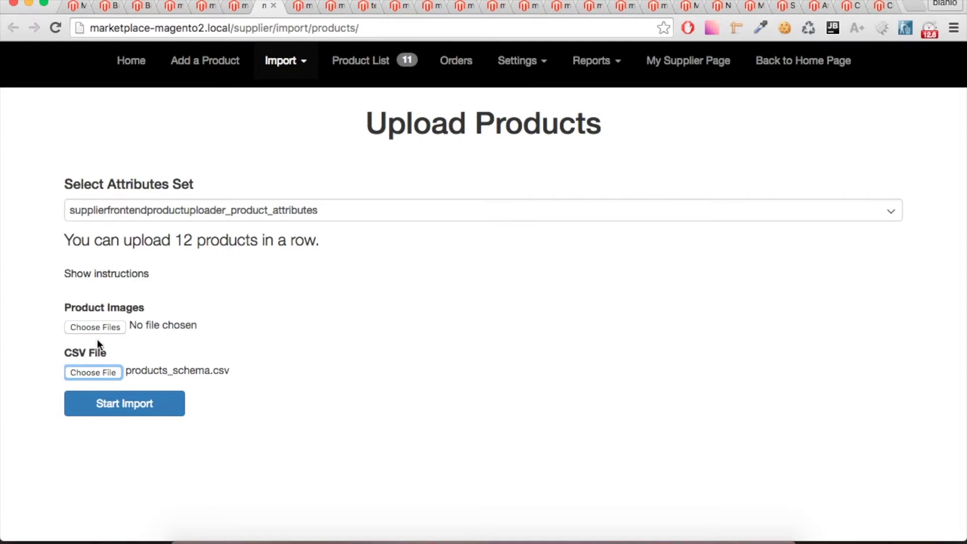
key(super+Tab)
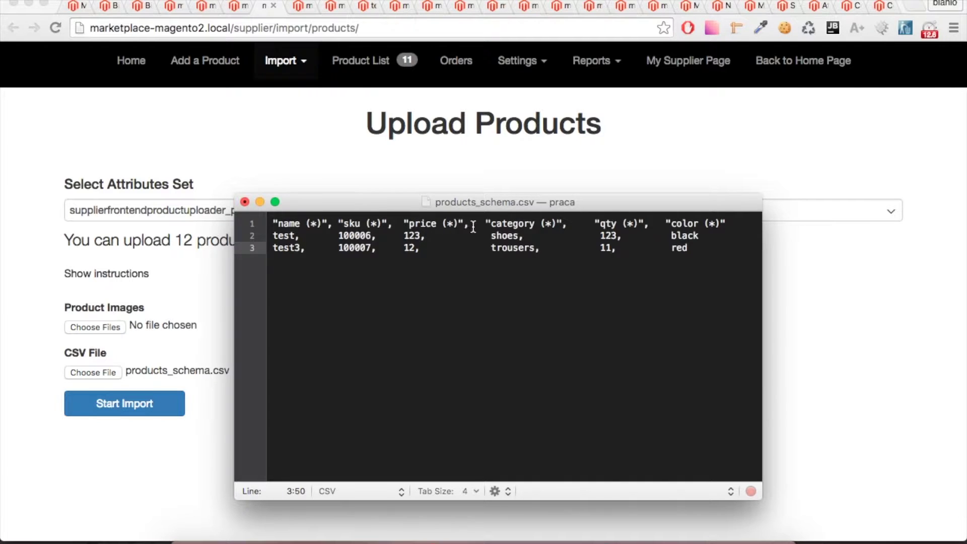
click(799, 319)
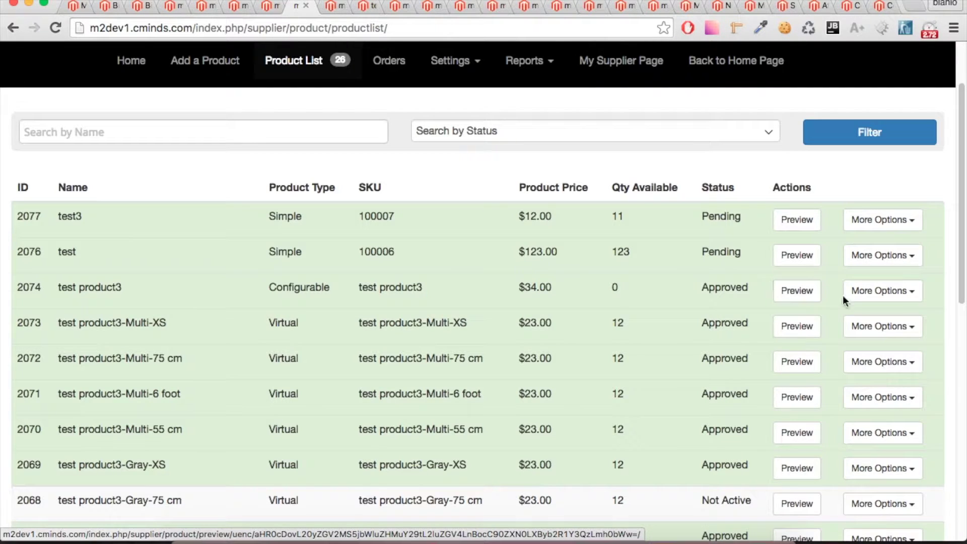
Show the extra actions for the configurable product test product3
click(866, 300)
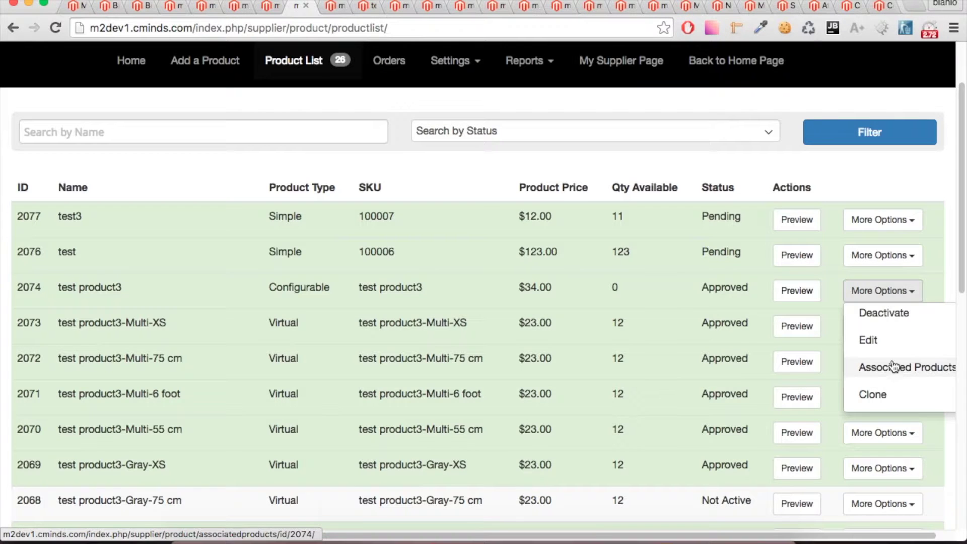
Review the associated product variants of test product3
click(877, 358)
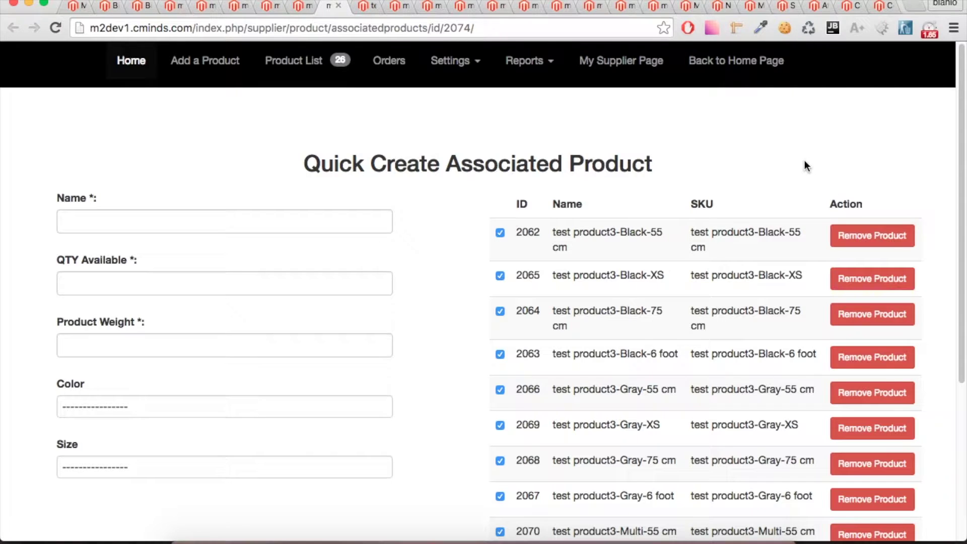
scroll(765, 161, down, 1)
scroll(765, 161, down, 2)
scroll(765, 161, down, 1)
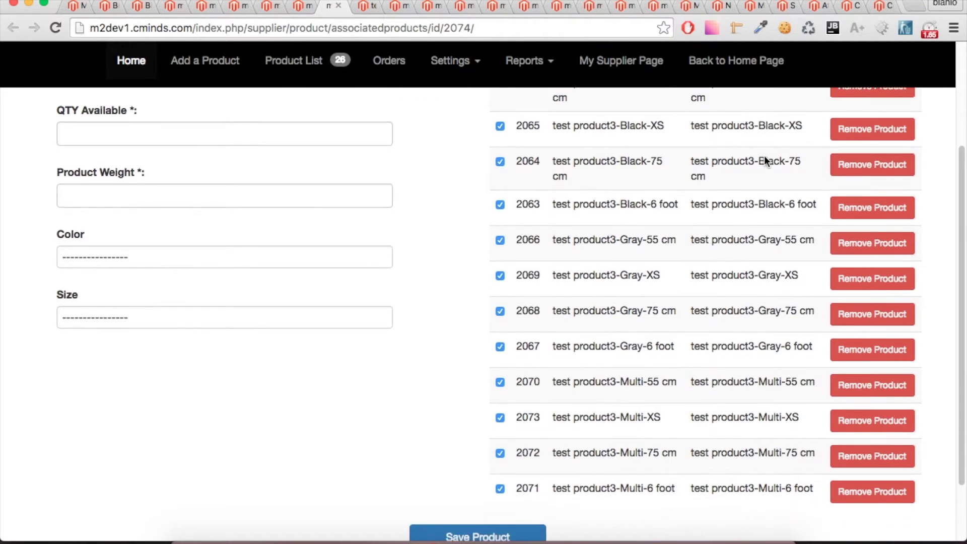
scroll(764, 162, down, 1)
scroll(763, 155, up, 3)
scroll(763, 155, up, 2)
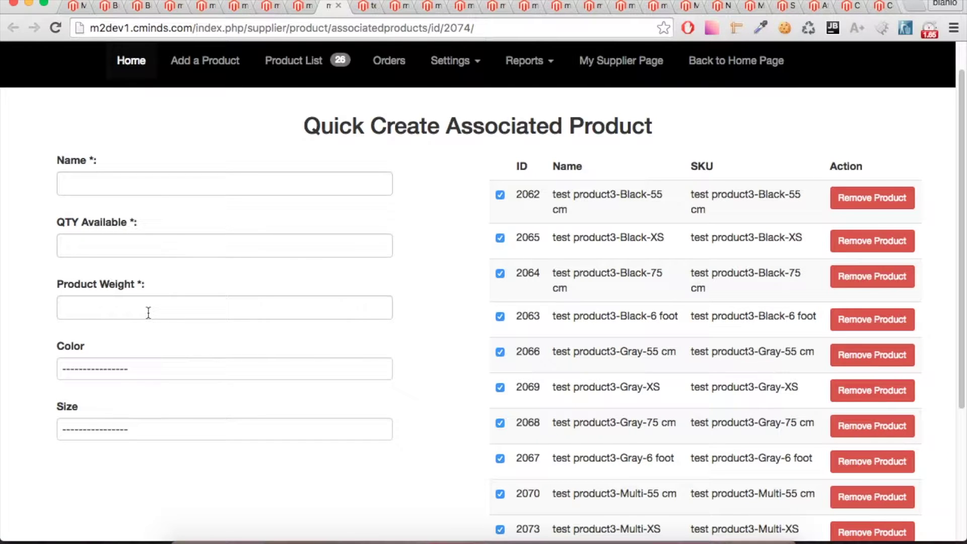
Look over test product3's storefront page, then return to product test's Edit Product form
key(ctrl+Tab)
scroll(515, 227, down, 1)
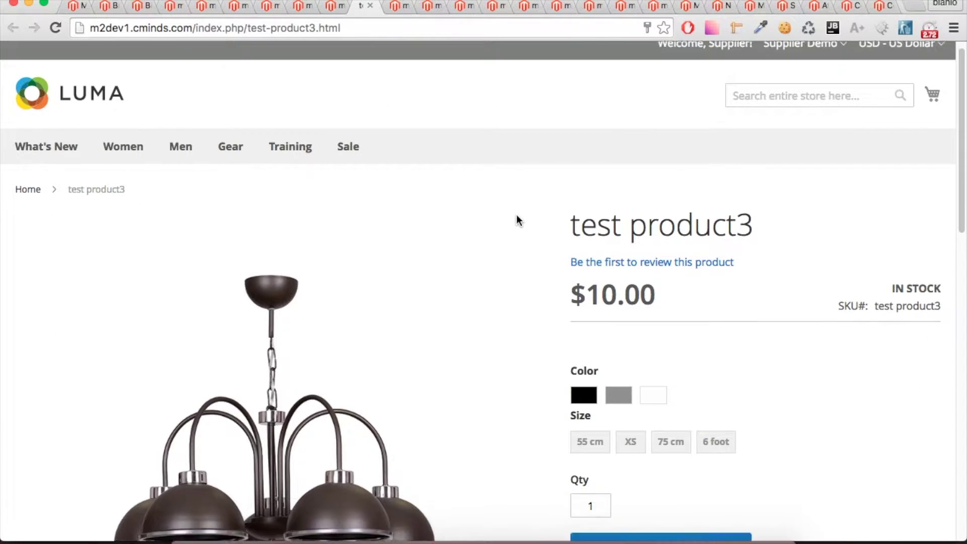
scroll(516, 220, down, 3)
scroll(516, 219, down, 2)
scroll(516, 220, down, 3)
scroll(515, 220, down, 5)
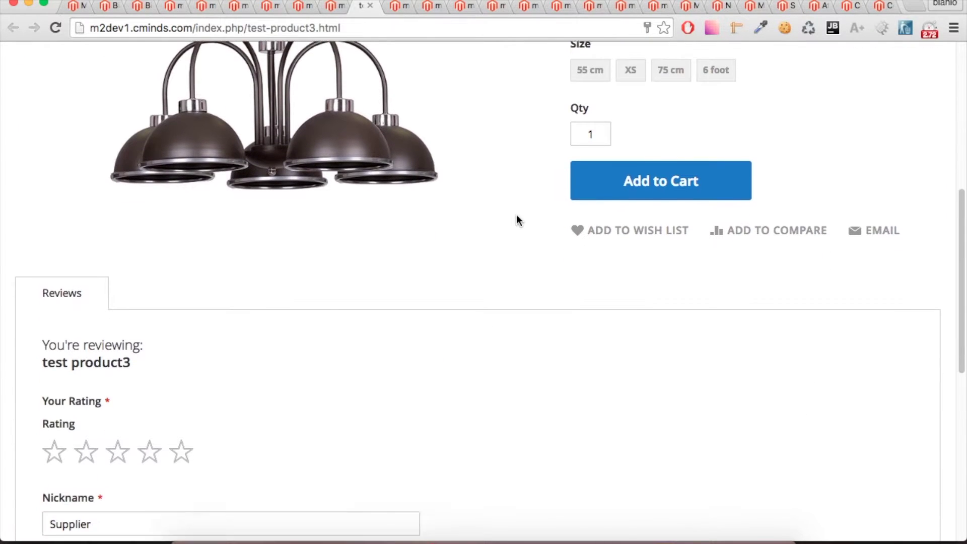
key(ctrl+Tab)
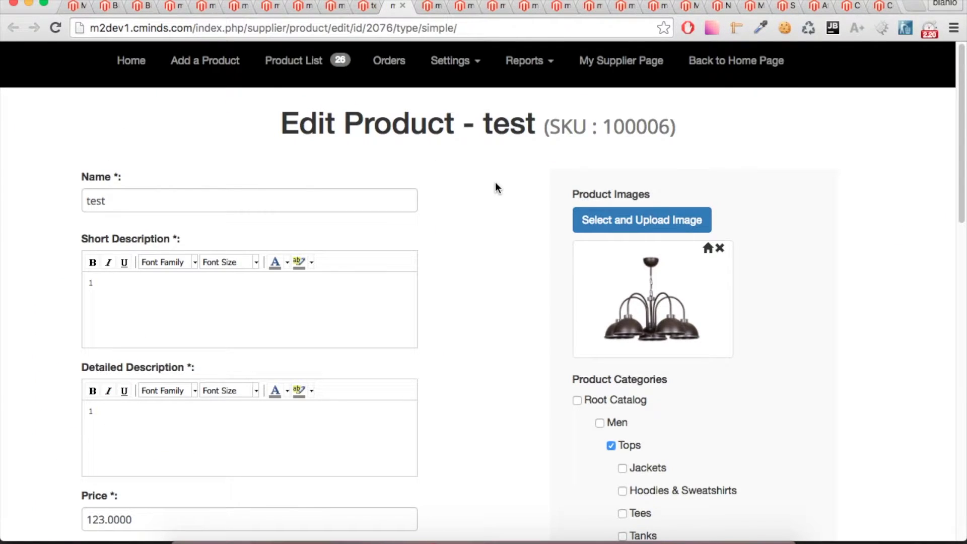
Look through the Edit Product form of the simple product test, priced 123.0000
scroll(486, 171, down, 1)
scroll(485, 171, down, 3)
scroll(486, 171, up, 1)
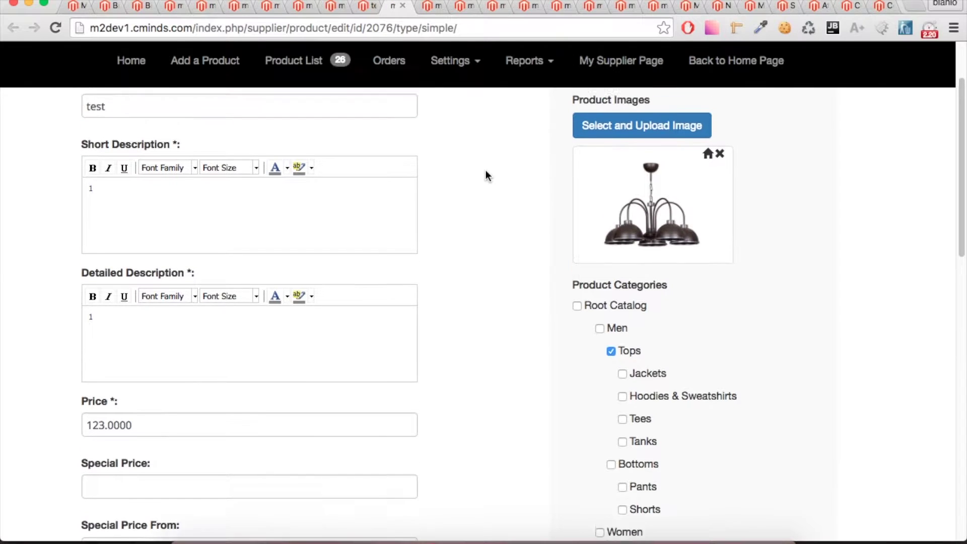
scroll(486, 171, down, 1)
scroll(485, 170, down, 2)
scroll(486, 171, down, 3)
scroll(485, 170, down, 3)
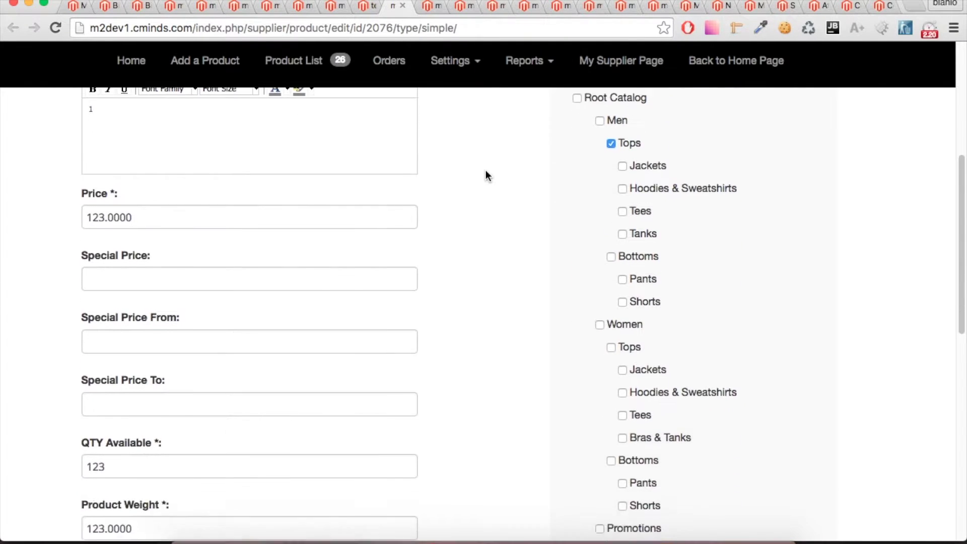
scroll(486, 170, down, 2)
scroll(485, 171, down, 1)
scroll(486, 170, down, 1)
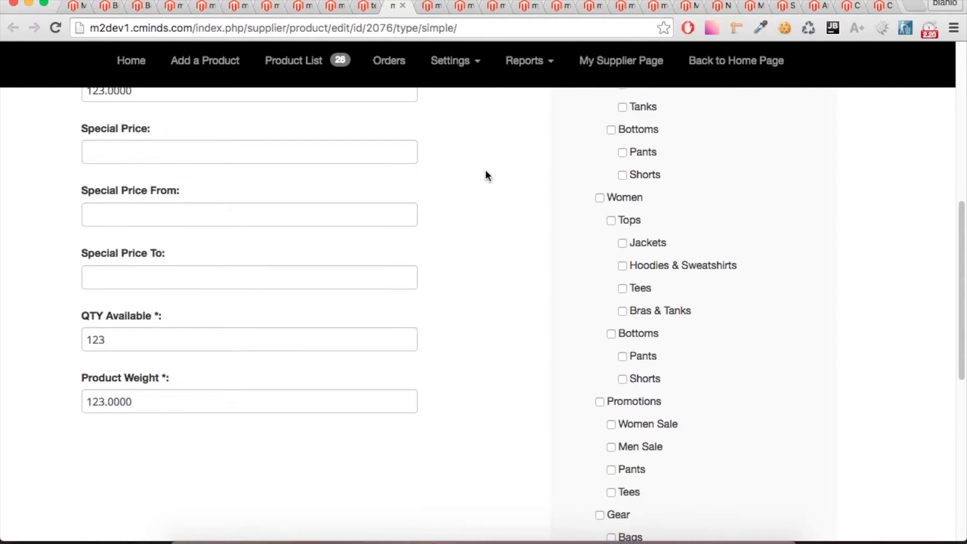
scroll(485, 170, down, 1)
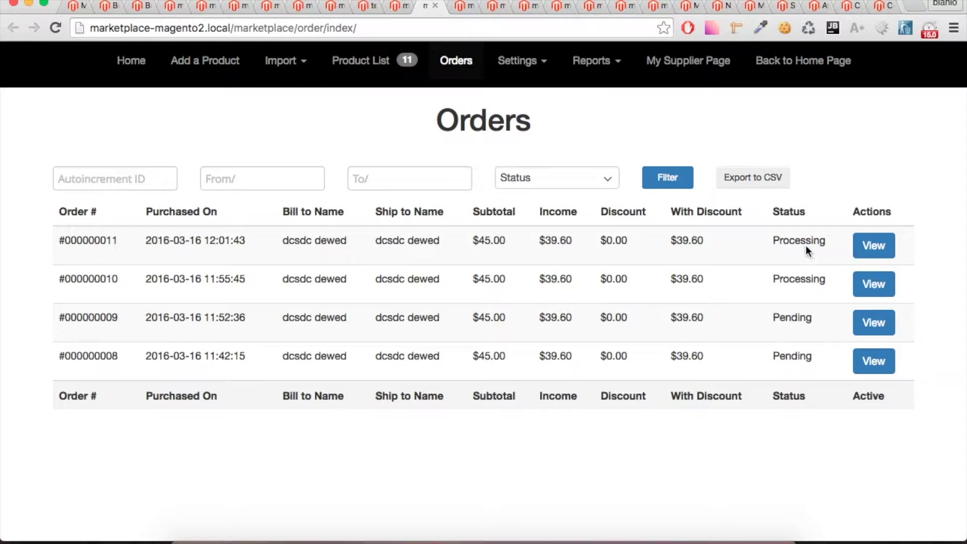
Open order #000000011 and view its invoices section, which lists none yet
click(873, 249)
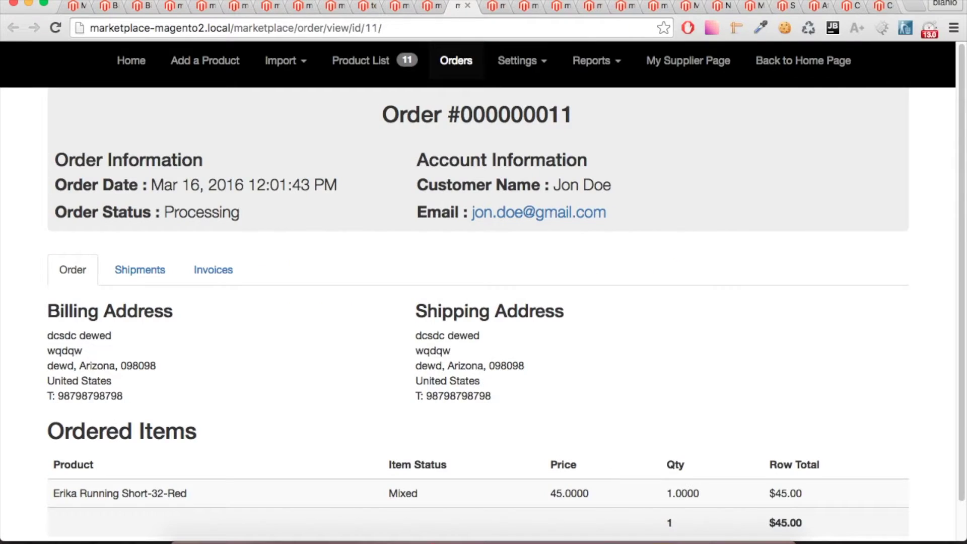
scroll(340, 250, down, 1)
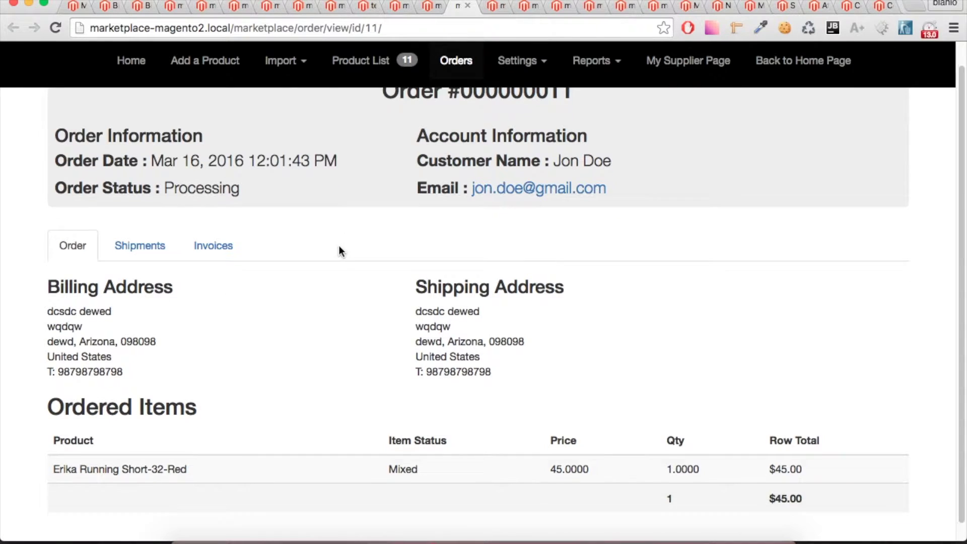
click(224, 277)
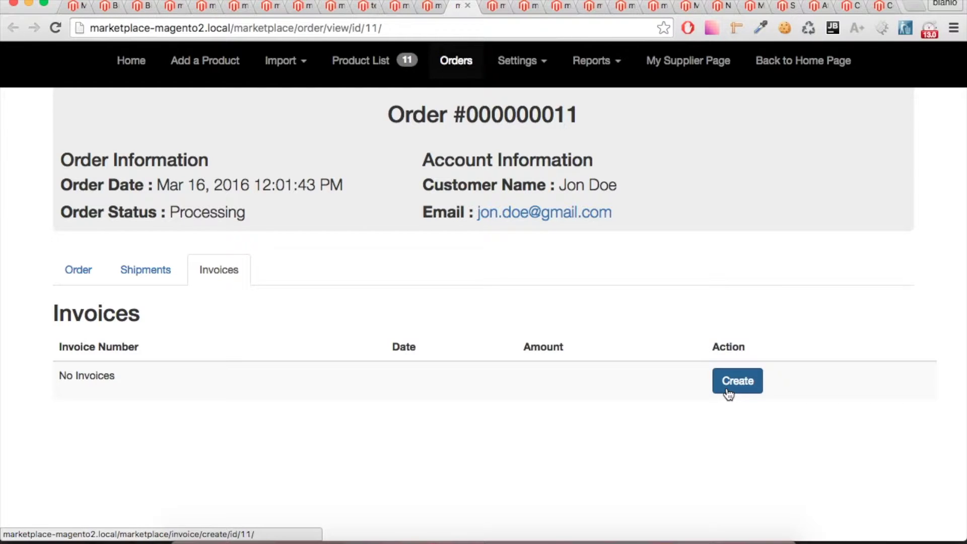
Check order #000000011's shipment for its UPS tracking code and ordered item
click(172, 276)
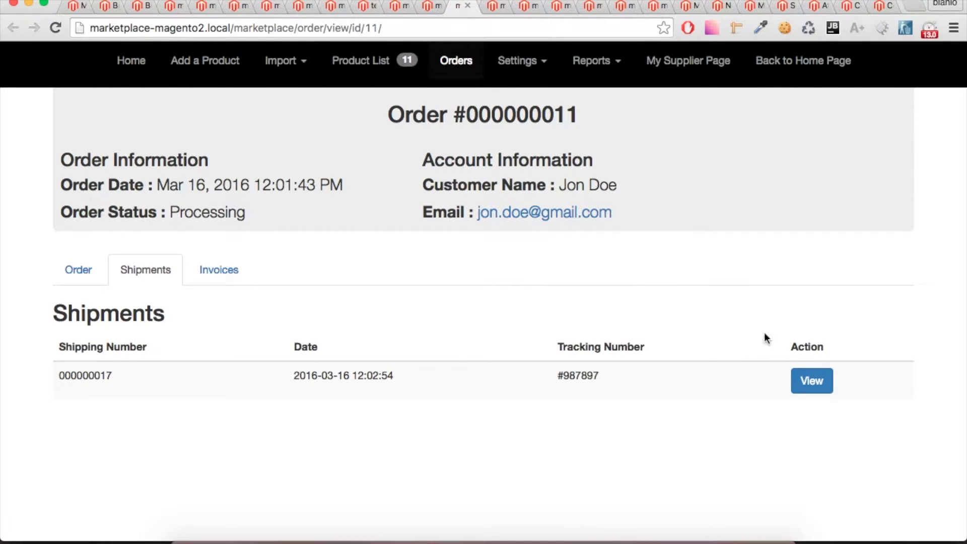
click(816, 386)
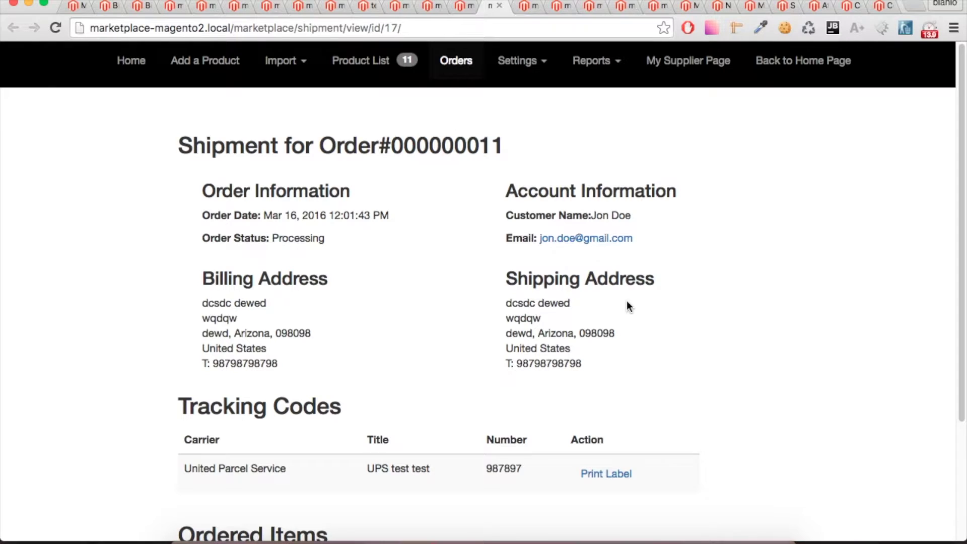
scroll(627, 301, down, 1)
scroll(627, 300, down, 3)
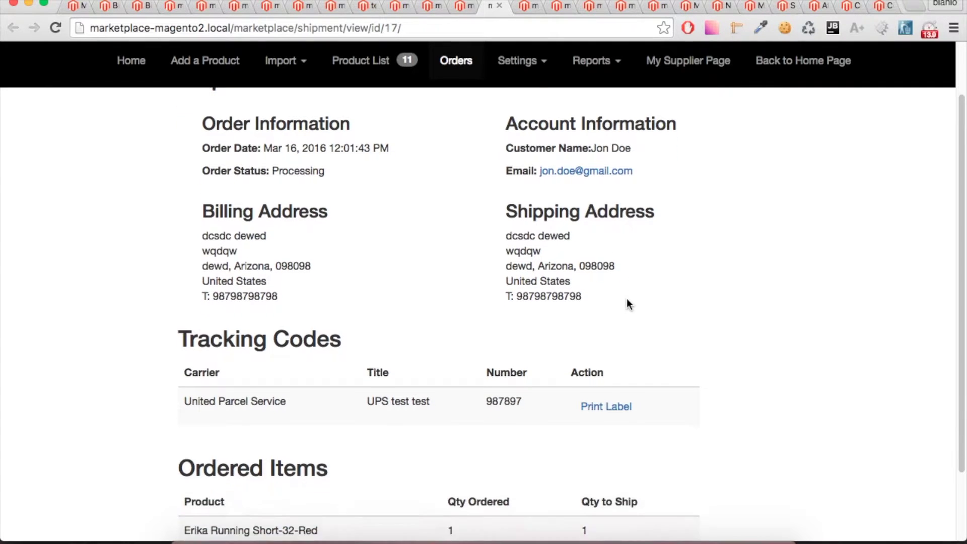
scroll(627, 300, down, 3)
scroll(627, 301, down, 1)
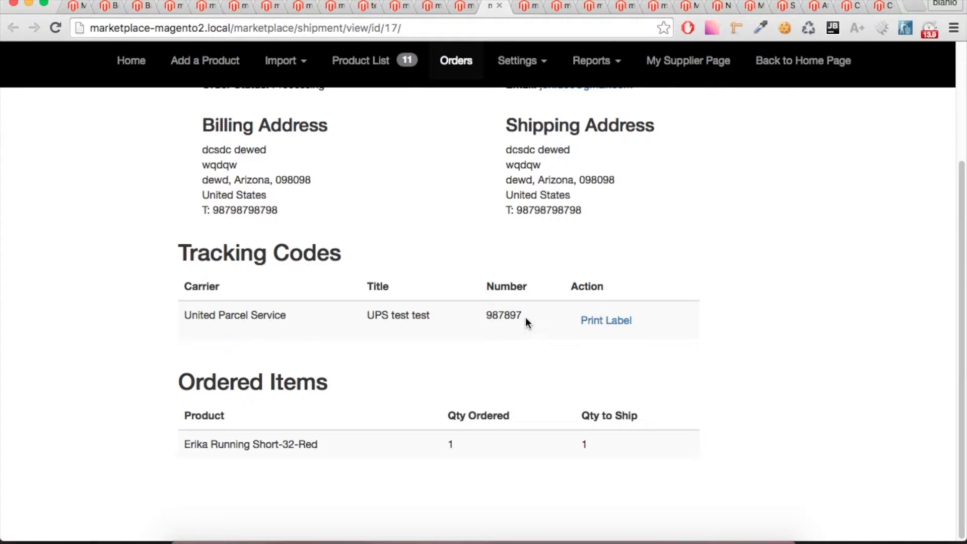
click(627, 322)
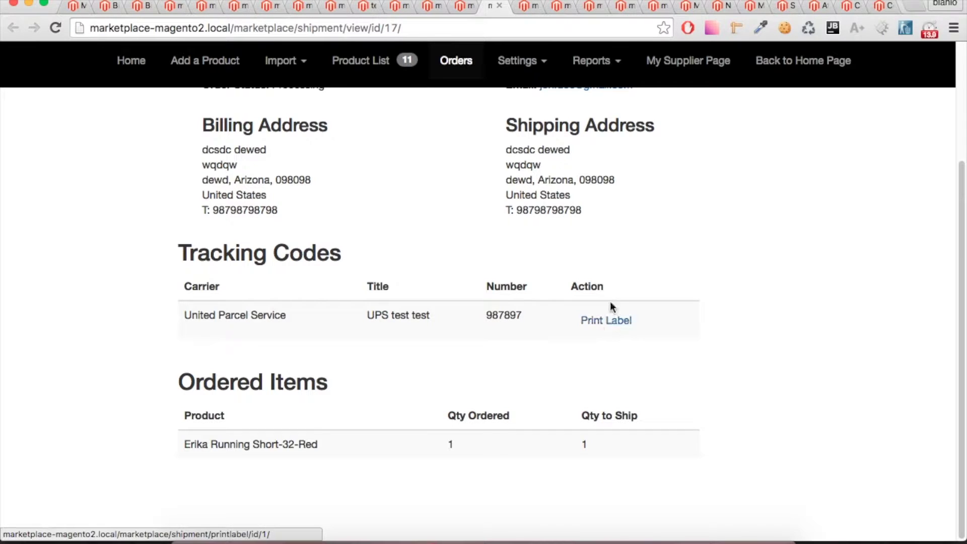
key(ctrl+Tab)
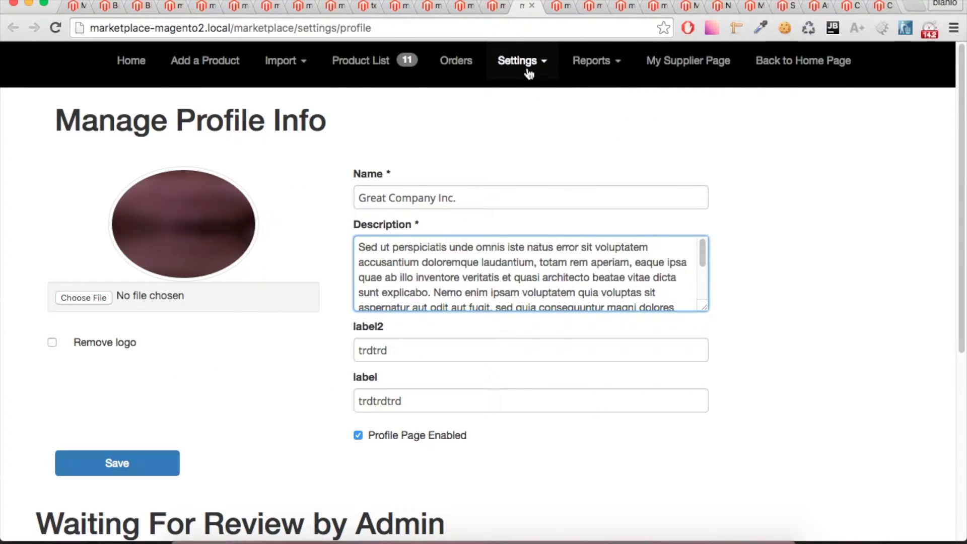
Bring up the supplier Settings page list and close it without choosing a page
click(527, 74)
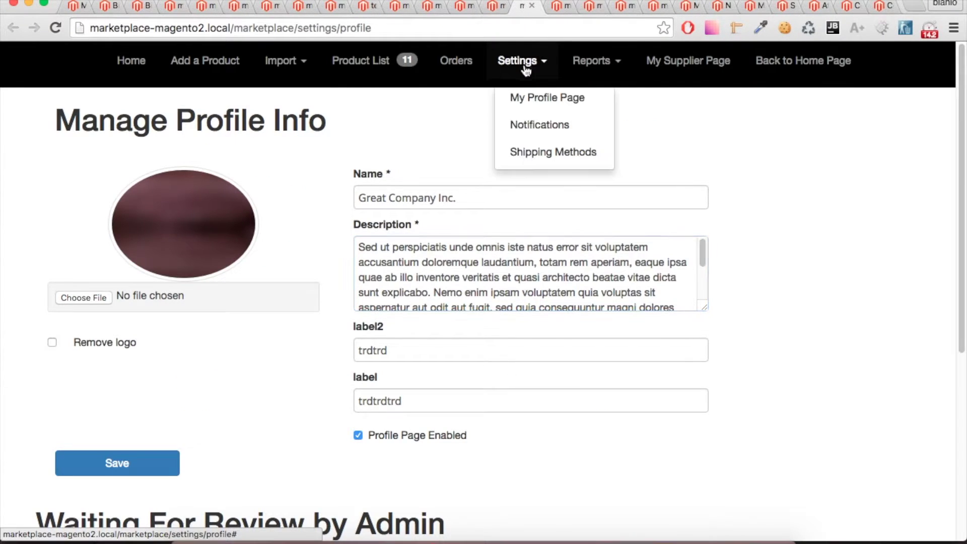
click(445, 112)
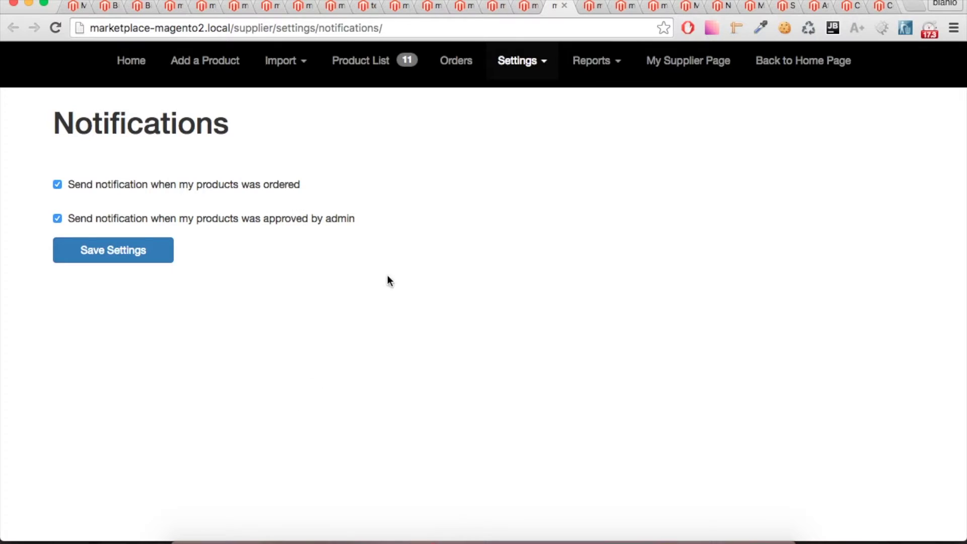
Use the Settings menu to reach Manage Shipping Methods, where Free Shipping is selected
click(527, 74)
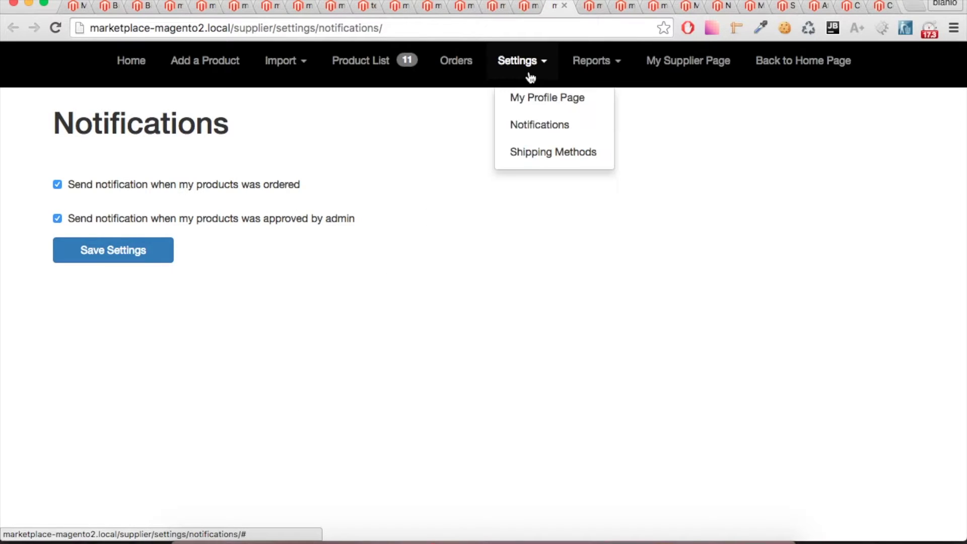
click(404, 135)
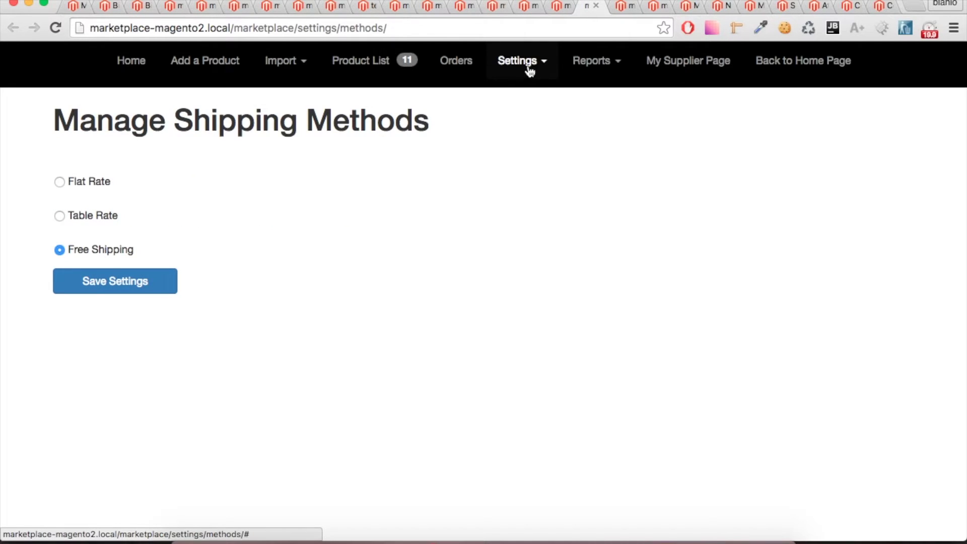
click(529, 72)
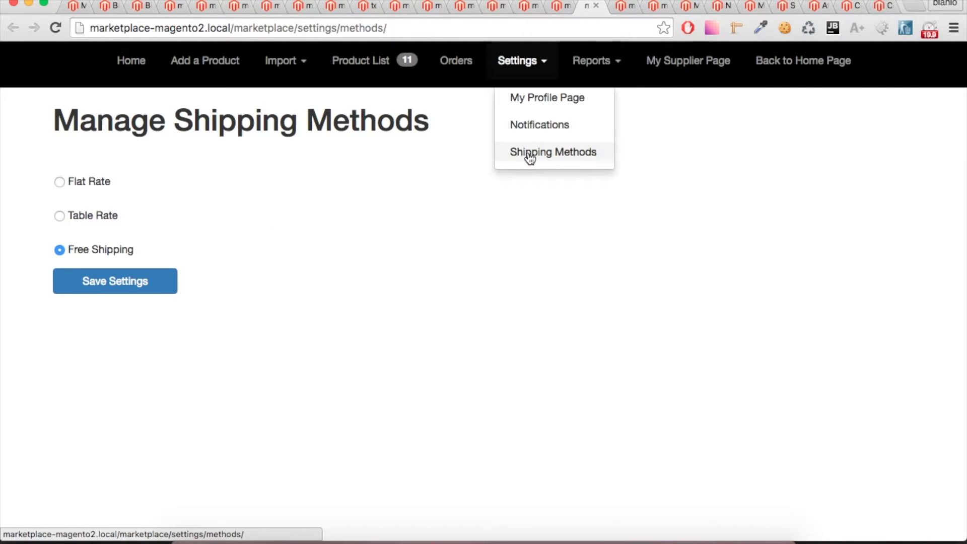
On the shipping methods page, preview the Table Rate settings, then the Flat Rate settings
click(459, 159)
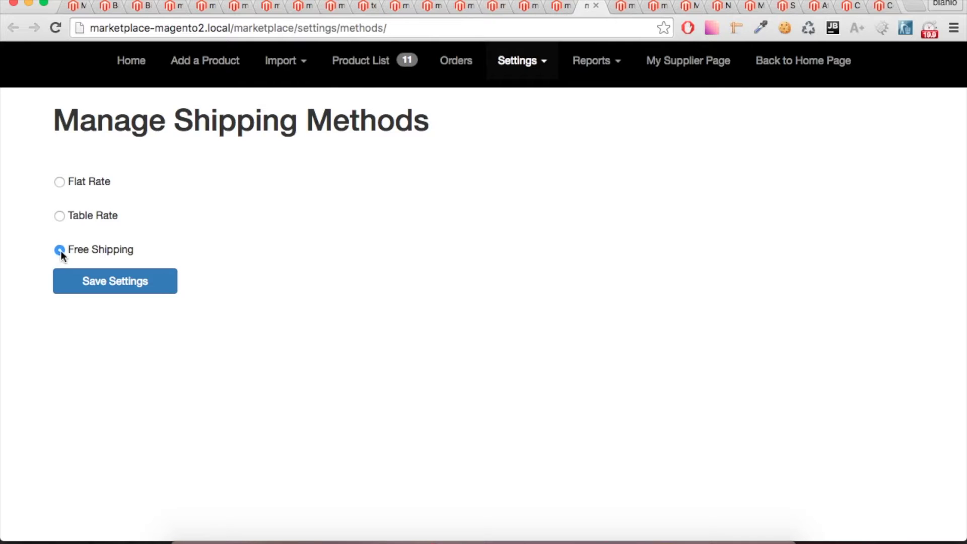
click(60, 216)
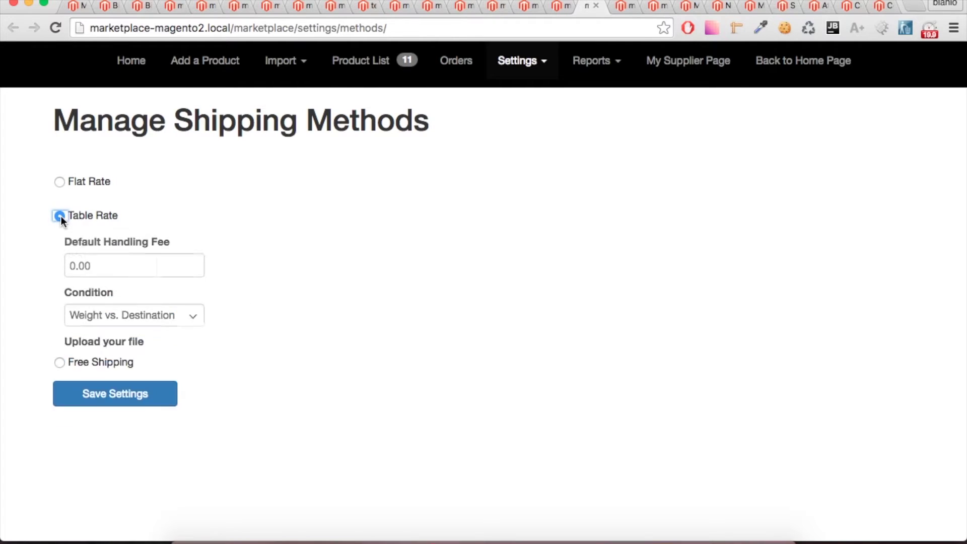
click(60, 182)
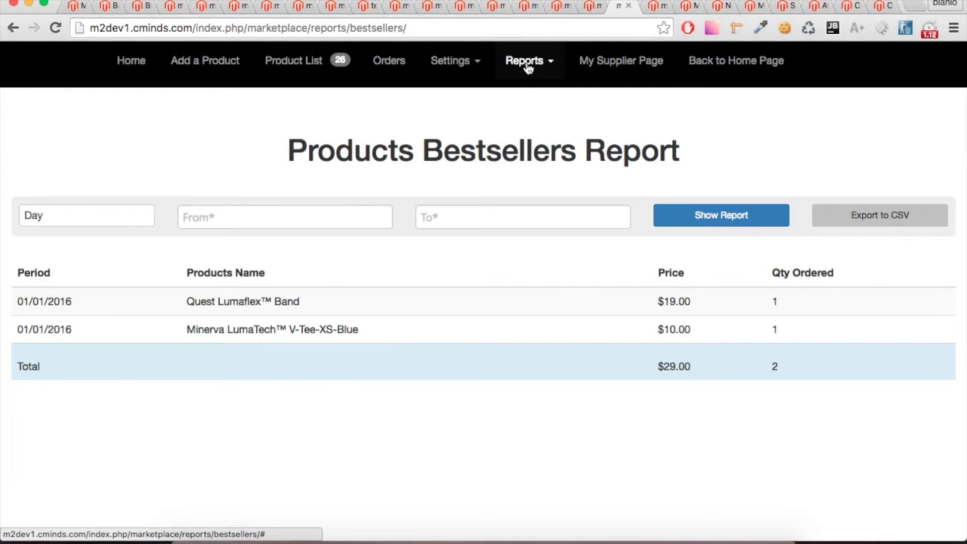
Expand the Reports list to see the available supplier reports, then close it
click(527, 65)
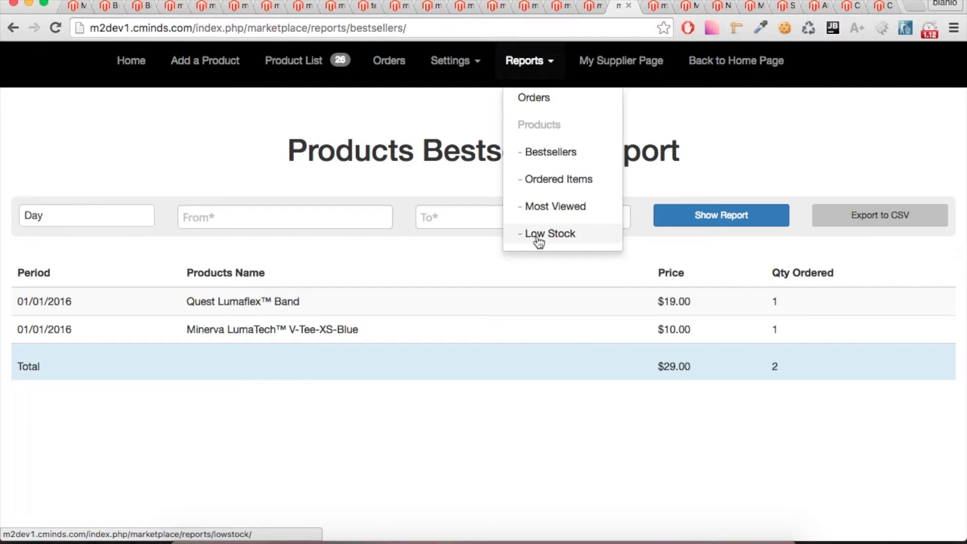
click(464, 128)
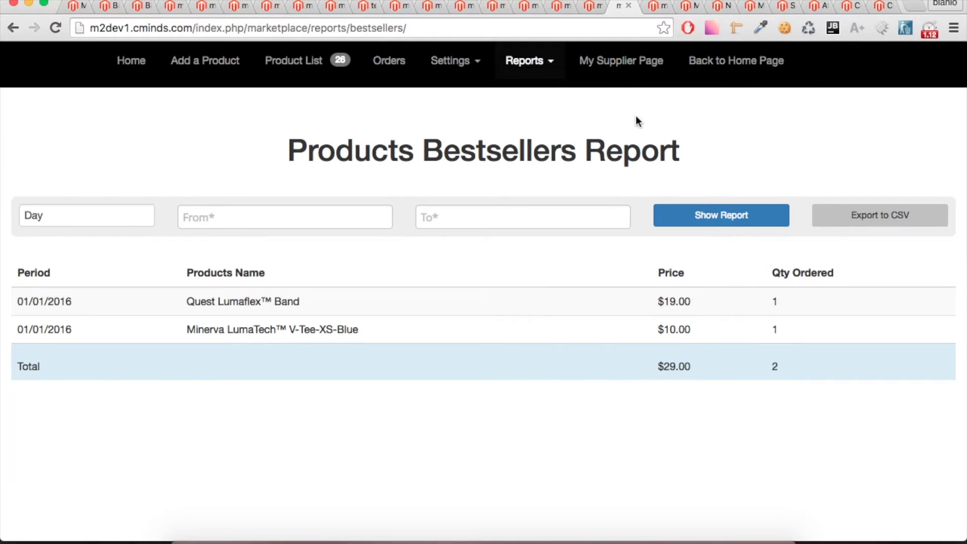
Scroll through Great Company Inc.'s storefront product grid, then go to the admin Suppliers grid
key(ctrl+Tab)
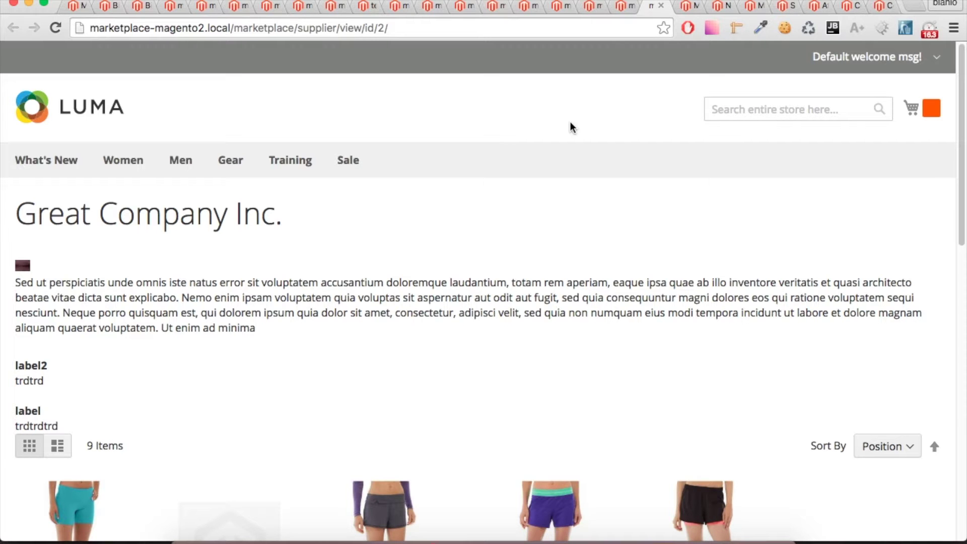
scroll(570, 124, down, 2)
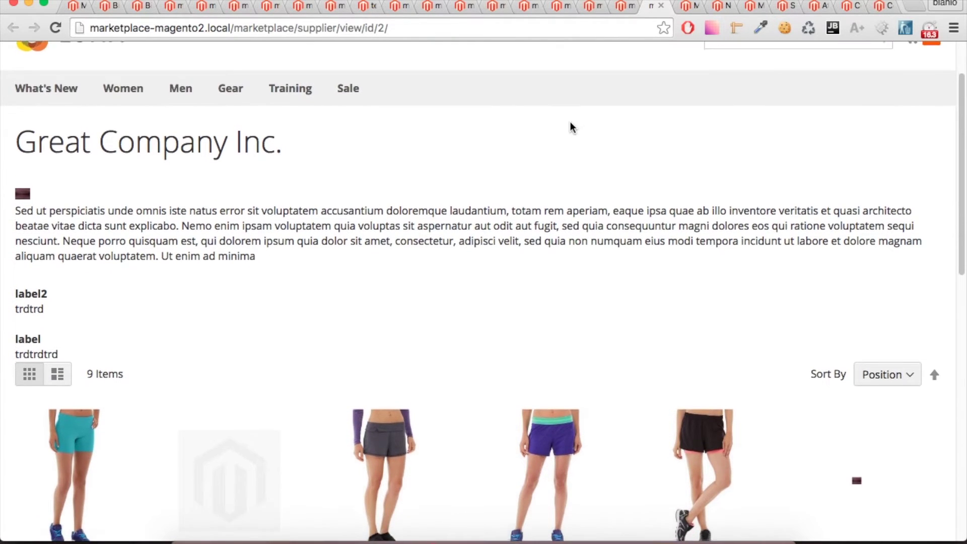
scroll(570, 122, down, 1)
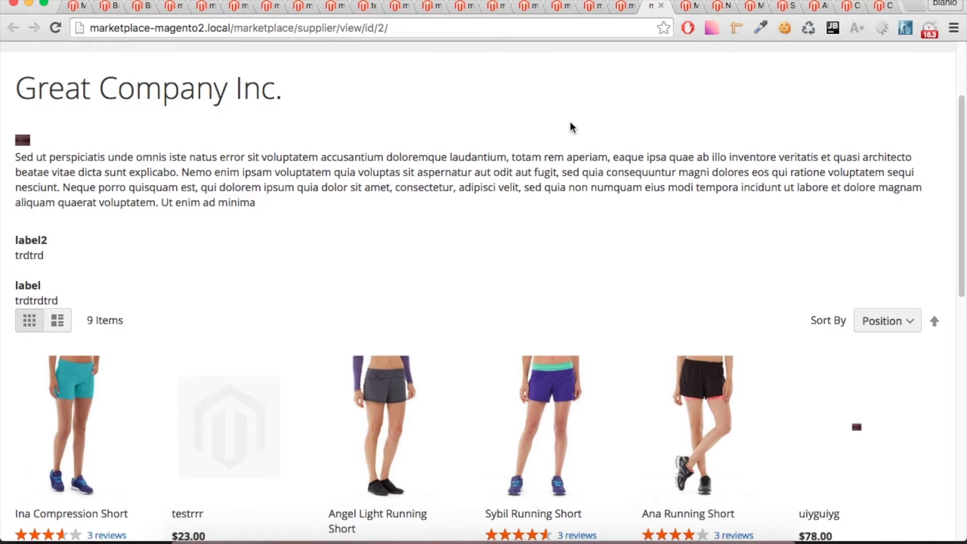
scroll(570, 123, down, 2)
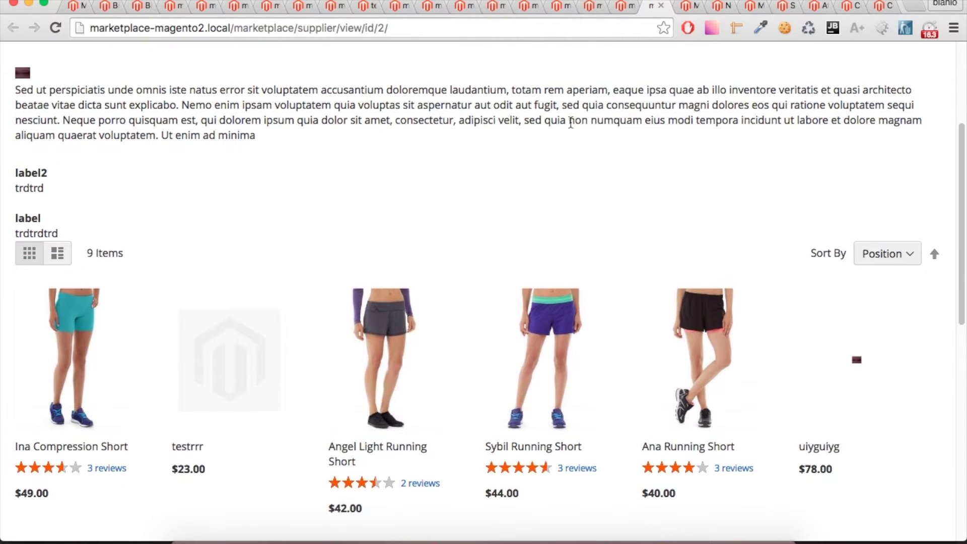
scroll(570, 123, down, 1)
scroll(570, 123, down, 2)
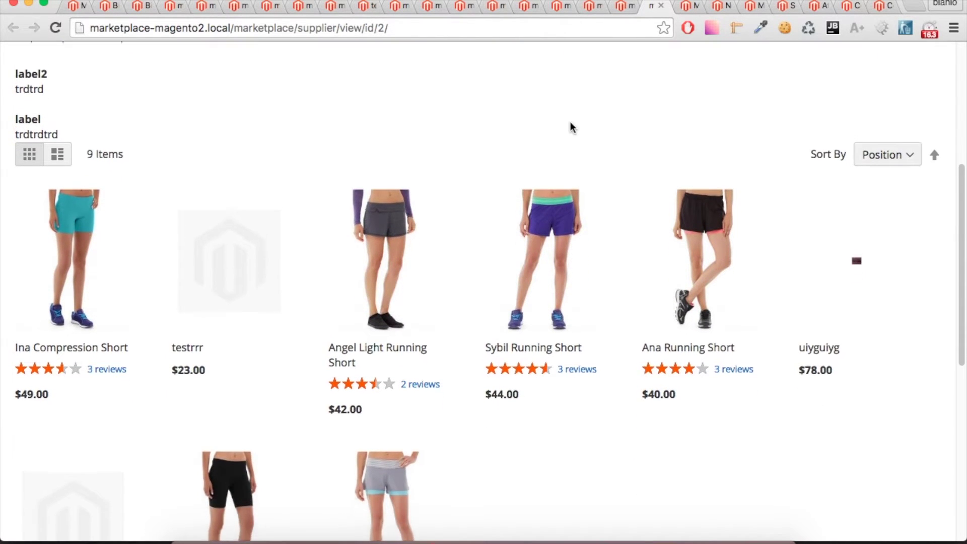
scroll(570, 126, down, 1)
scroll(570, 126, down, 1)
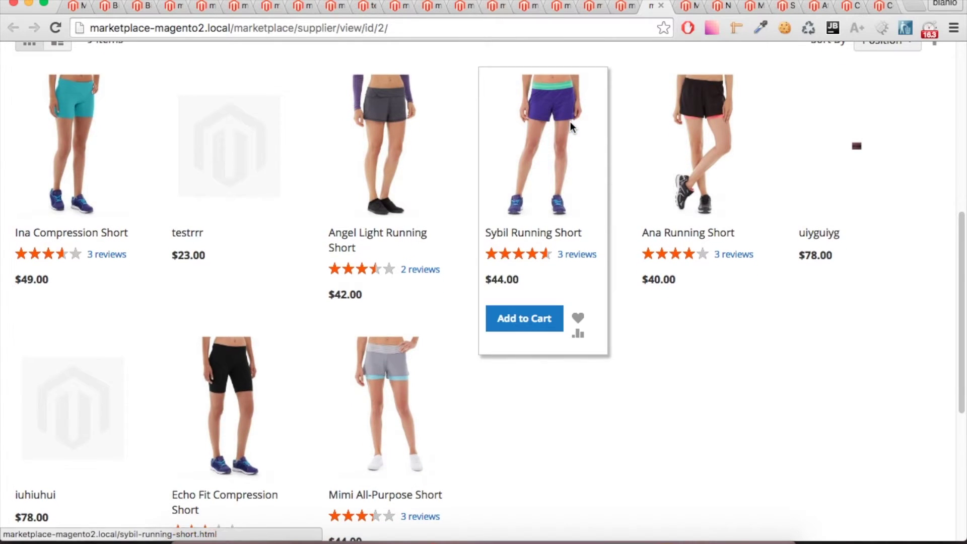
key(ctrl+Tab)
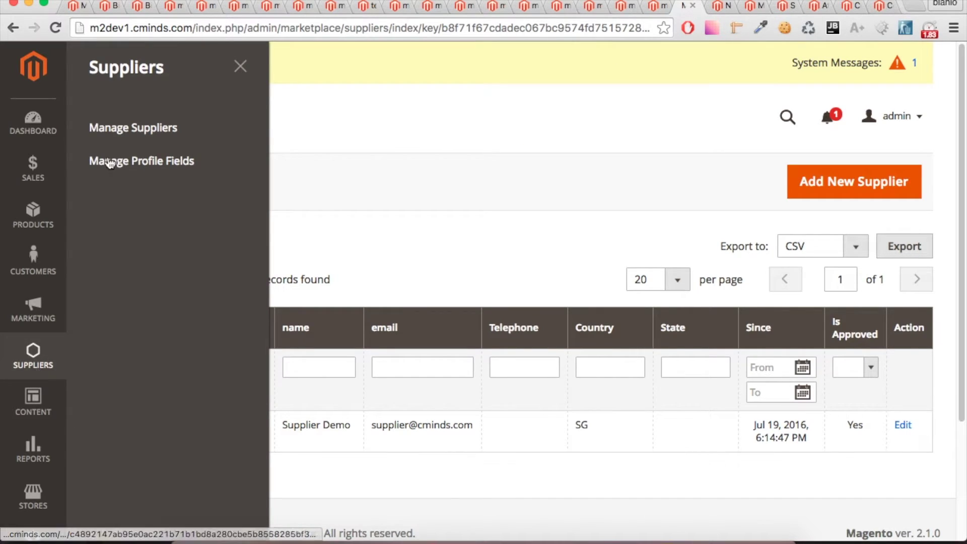
Close the Suppliers menu panel and start a new supplier with Add New Supplier
click(114, 126)
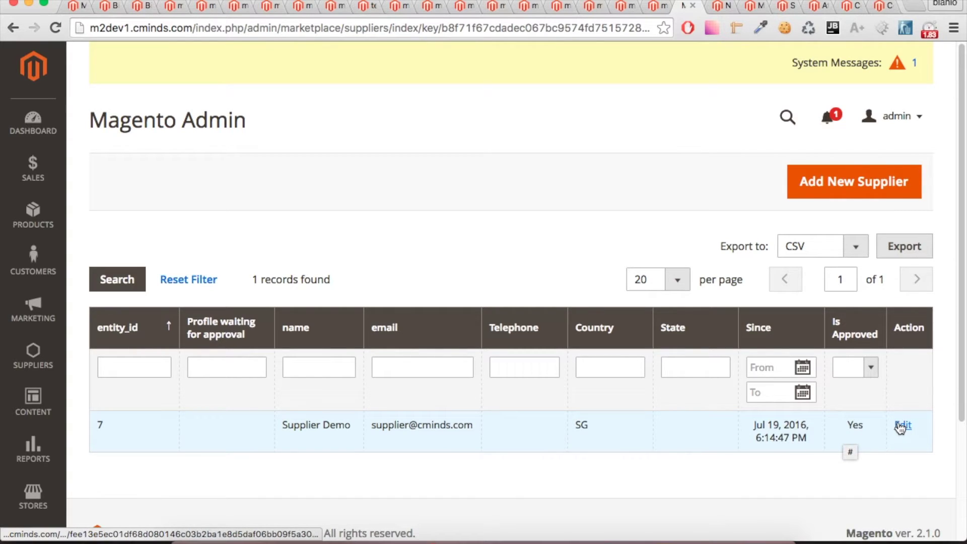
click(861, 191)
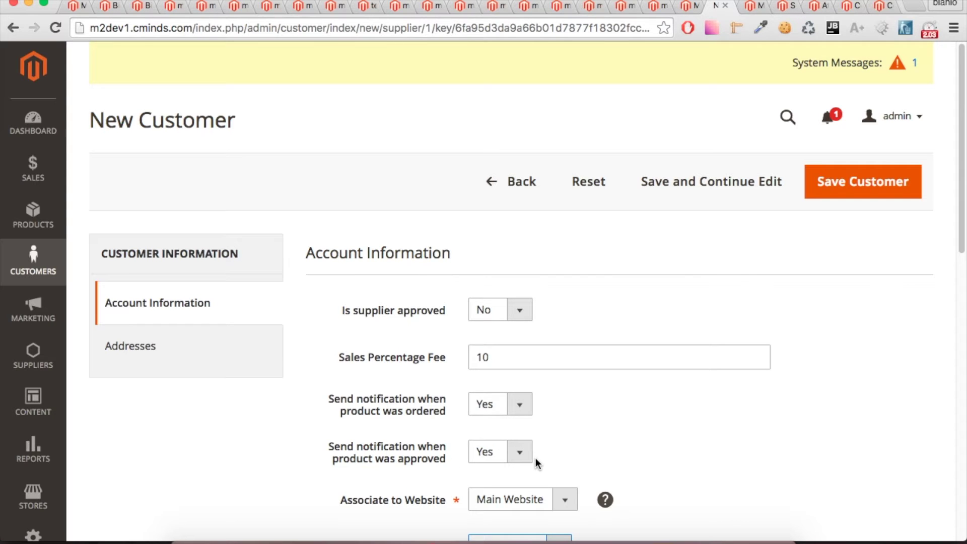
scroll(548, 436, down, 3)
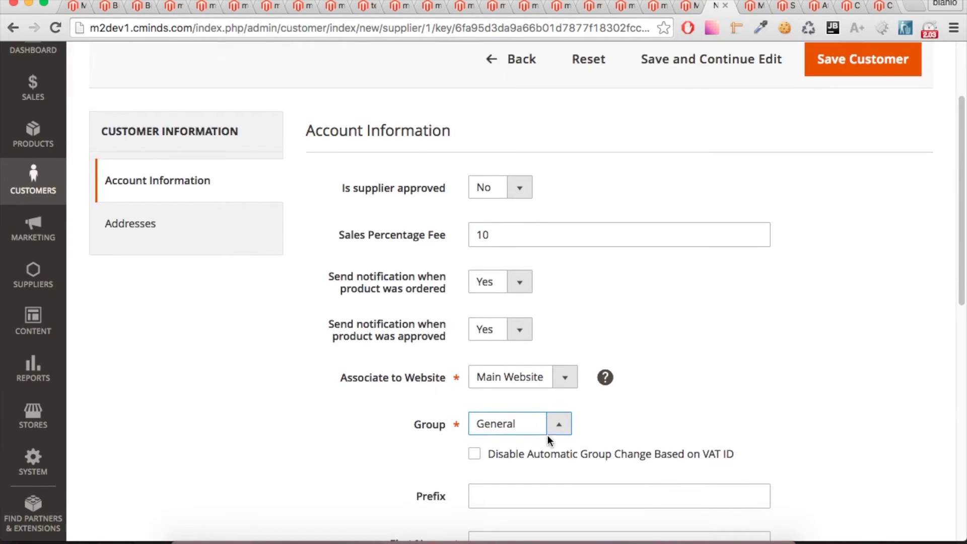
click(557, 397)
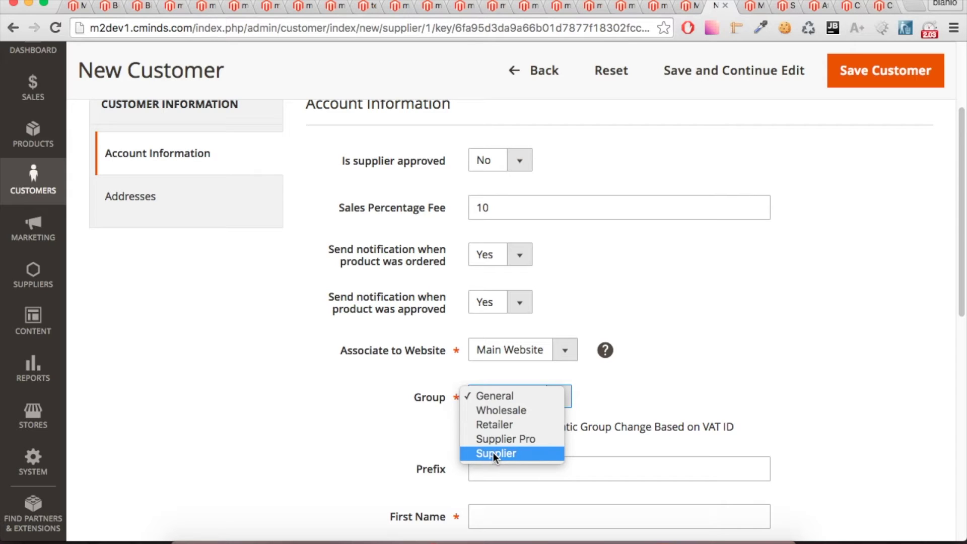
click(635, 360)
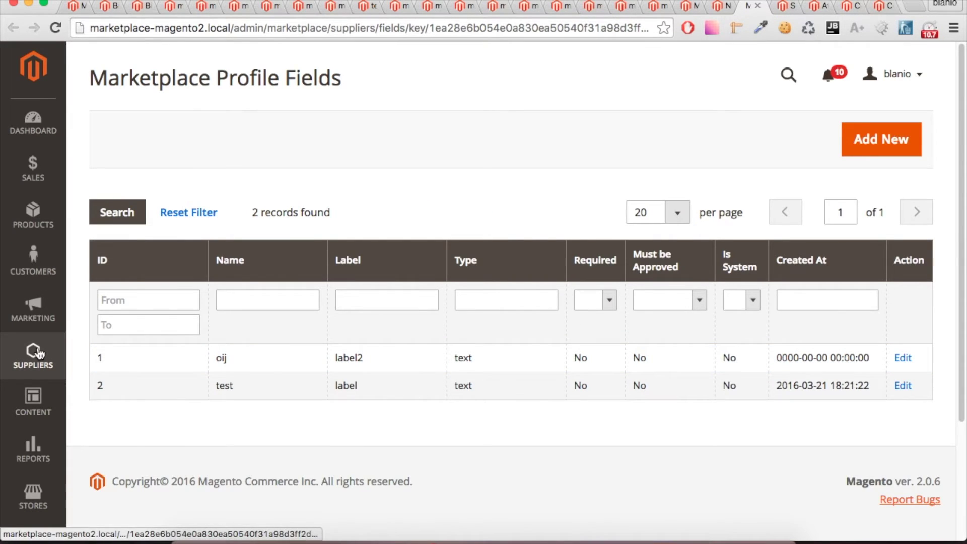
Glance at the Suppliers sidebar menu, then go to the Supplier Product List with its 11 products
click(39, 352)
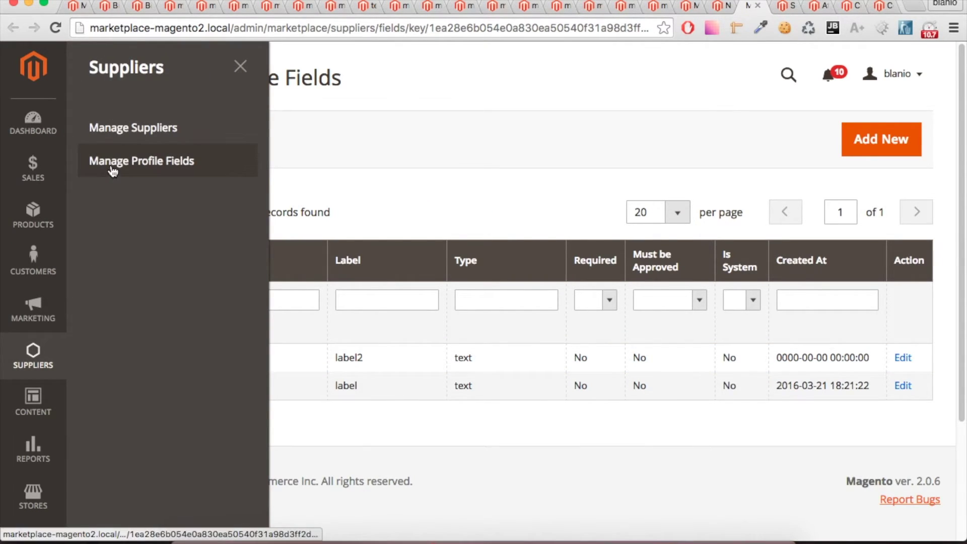
click(596, 161)
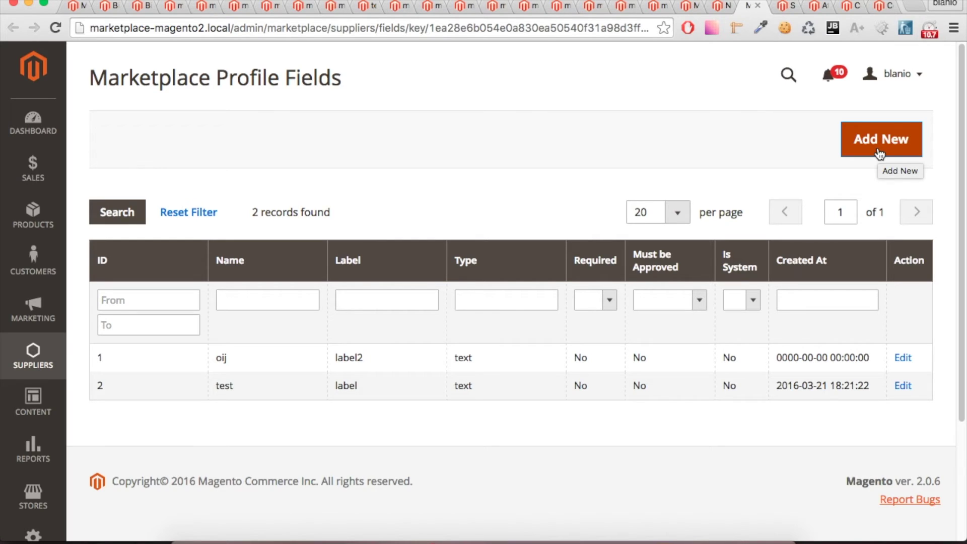
key(ctrl+Tab)
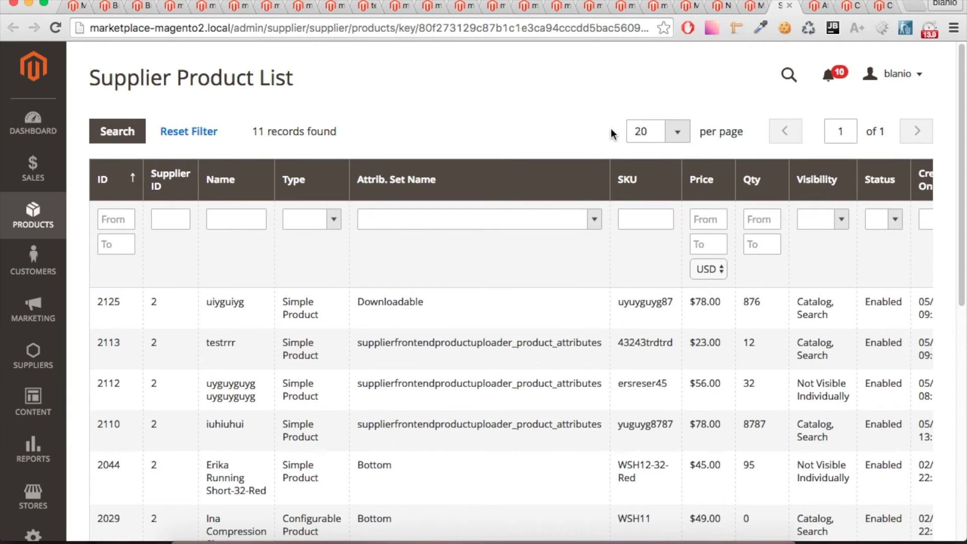
Scroll the supplier product grid to its Approve and Action columns, then go to Attribute Sets
click(33, 214)
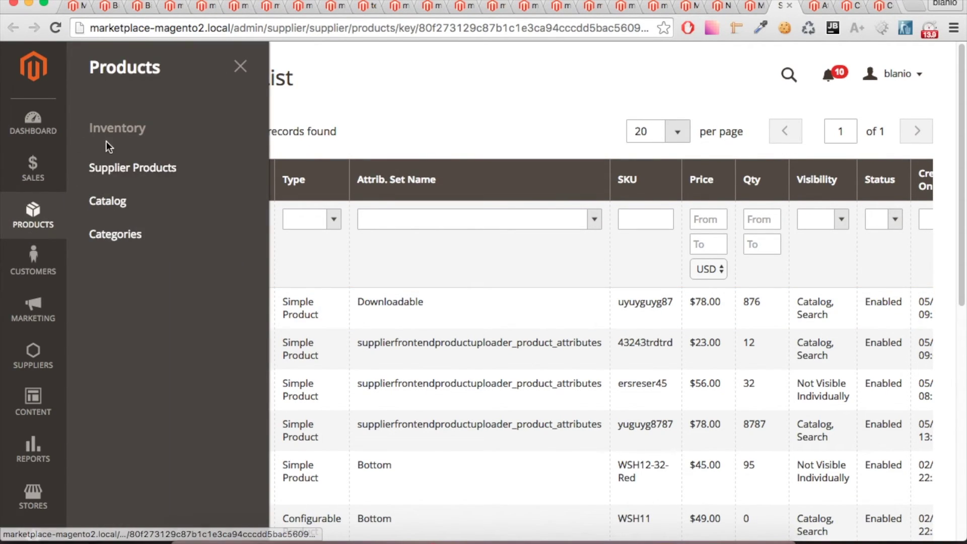
click(406, 114)
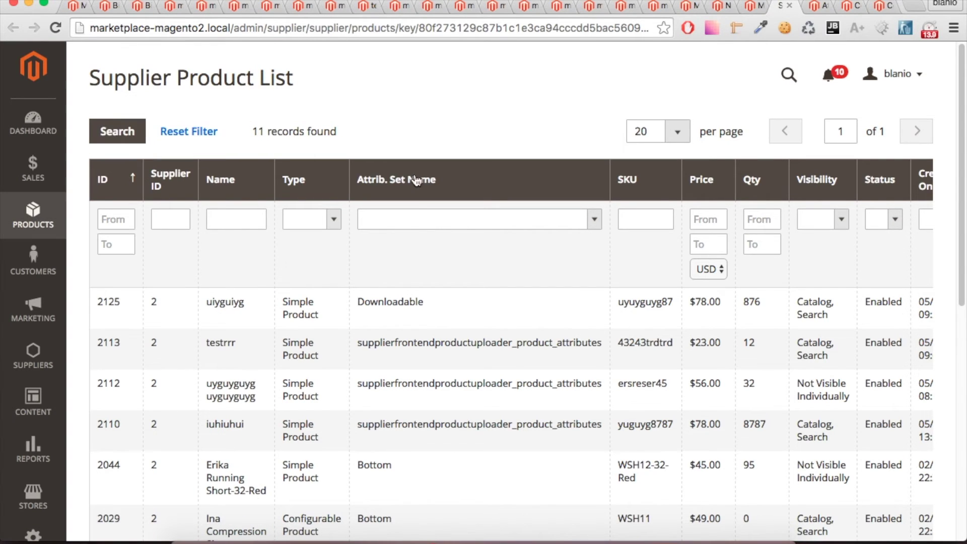
scroll(378, 302, down, 2)
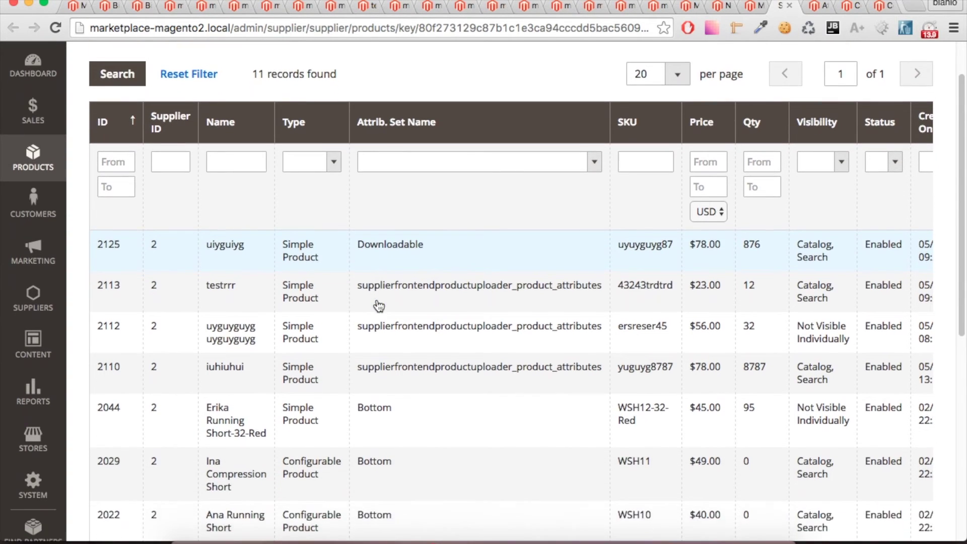
scroll(379, 306, down, 2)
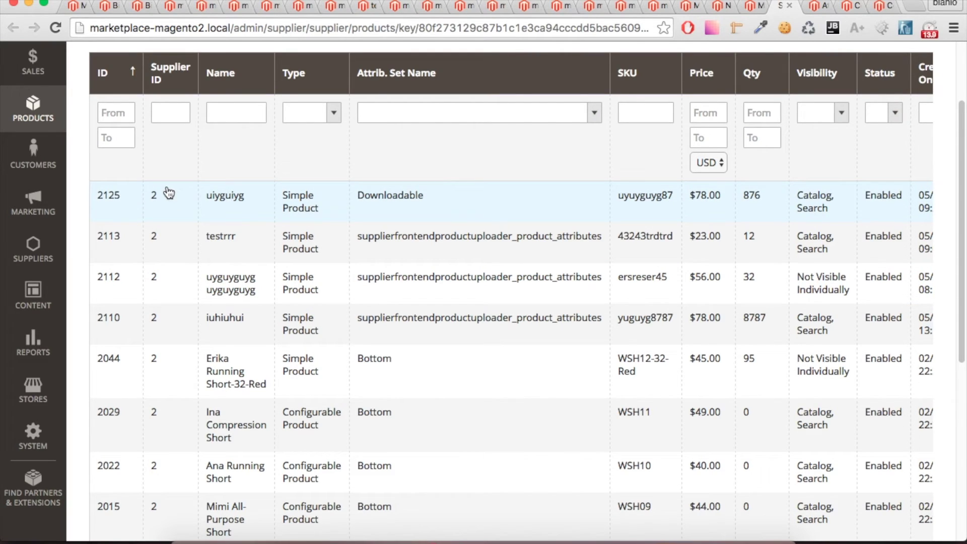
scroll(308, 206, right, 2)
scroll(308, 206, right, 3)
scroll(308, 206, right, 2)
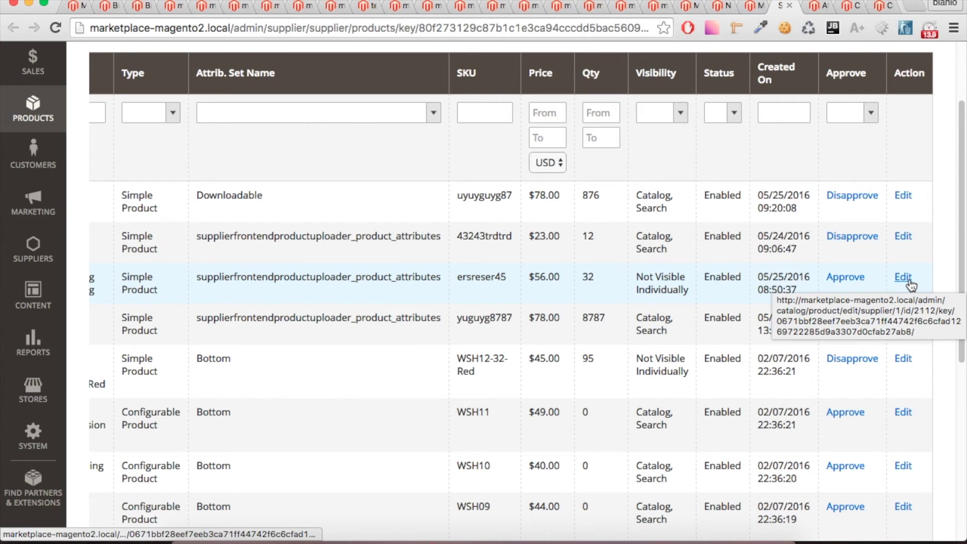
key(ctrl+Tab)
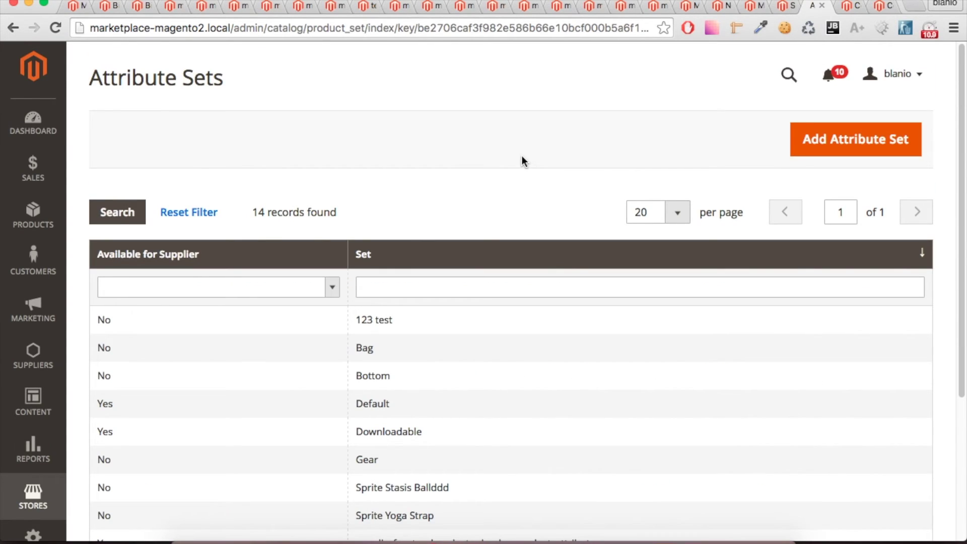
Check the Stores menu and the supplier-available attribute sets, then go to the Configuration page
click(20, 514)
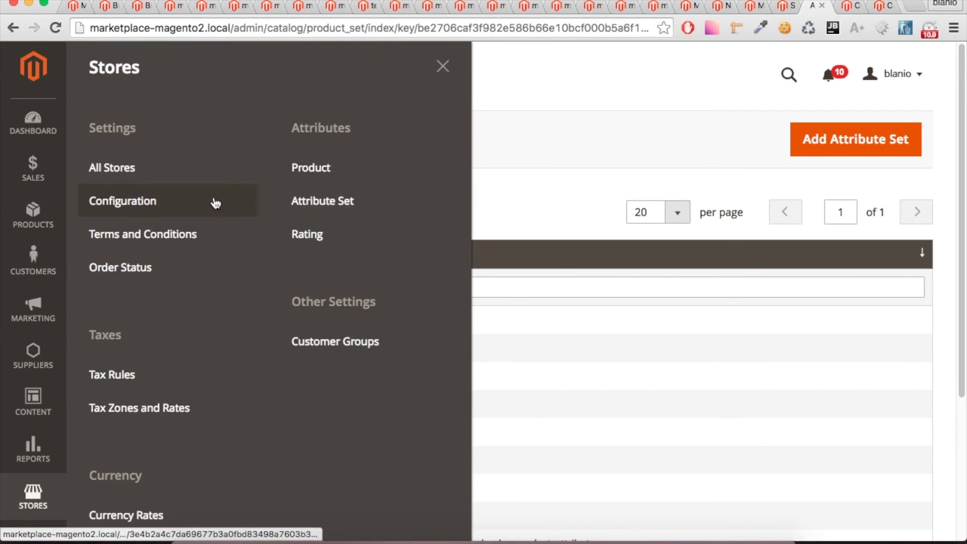
click(703, 136)
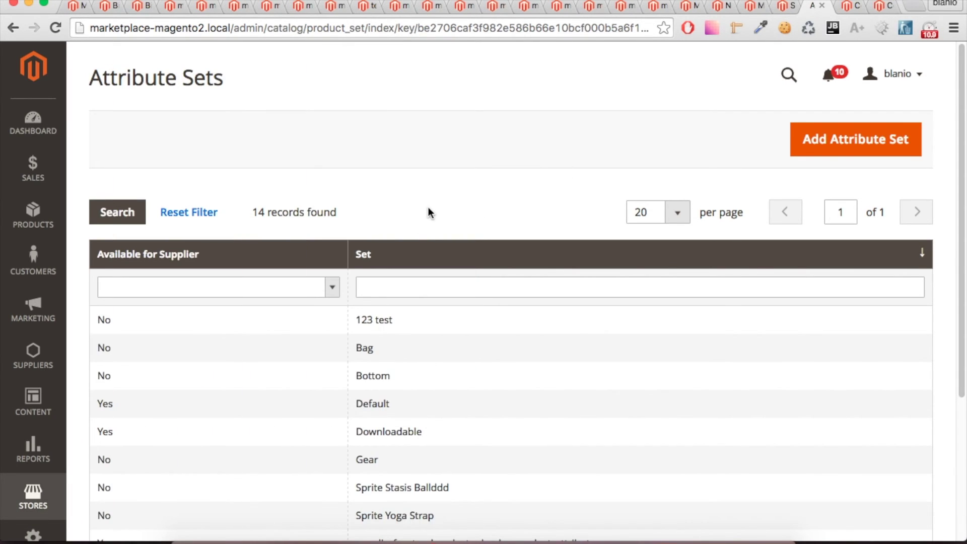
scroll(428, 217, down, 3)
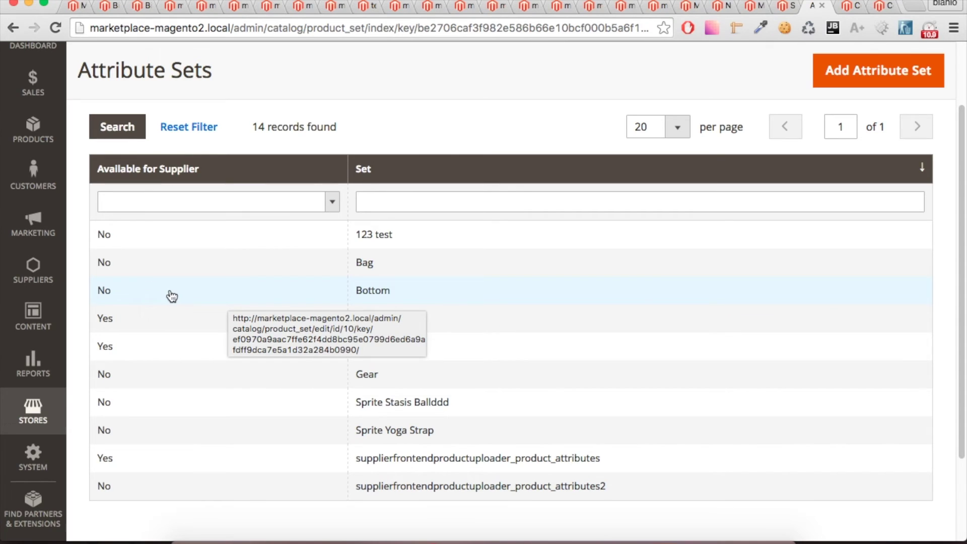
key(ctrl+Tab)
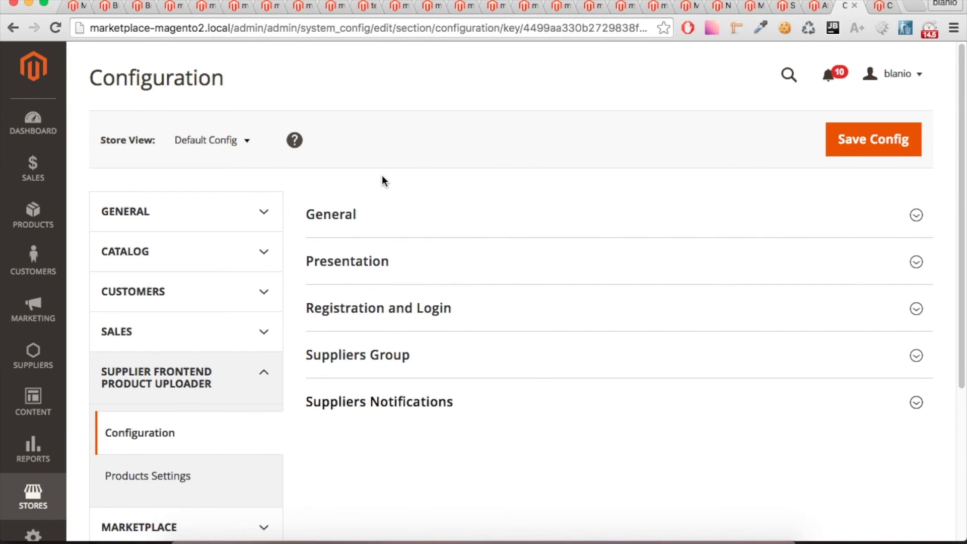
scroll(382, 179, down, 2)
scroll(383, 179, down, 2)
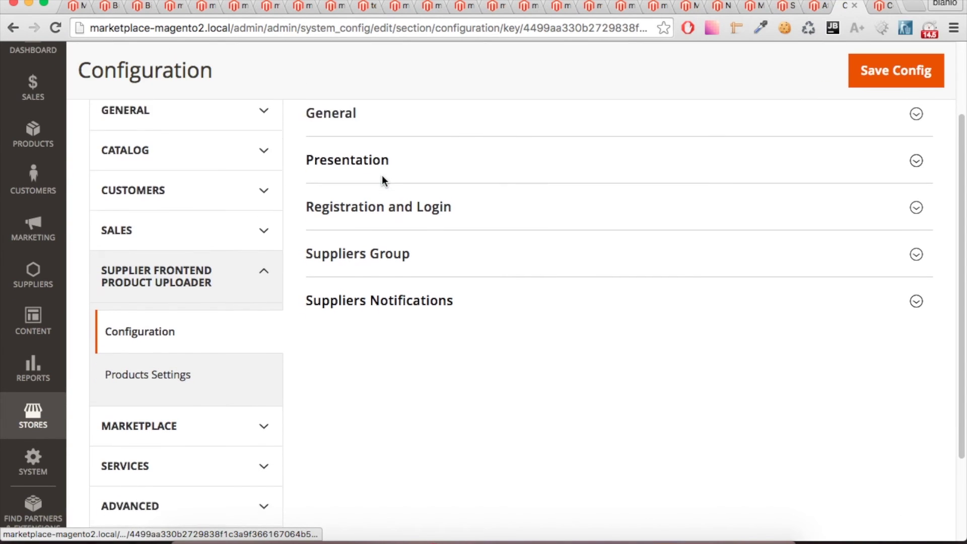
scroll(383, 179, down, 2)
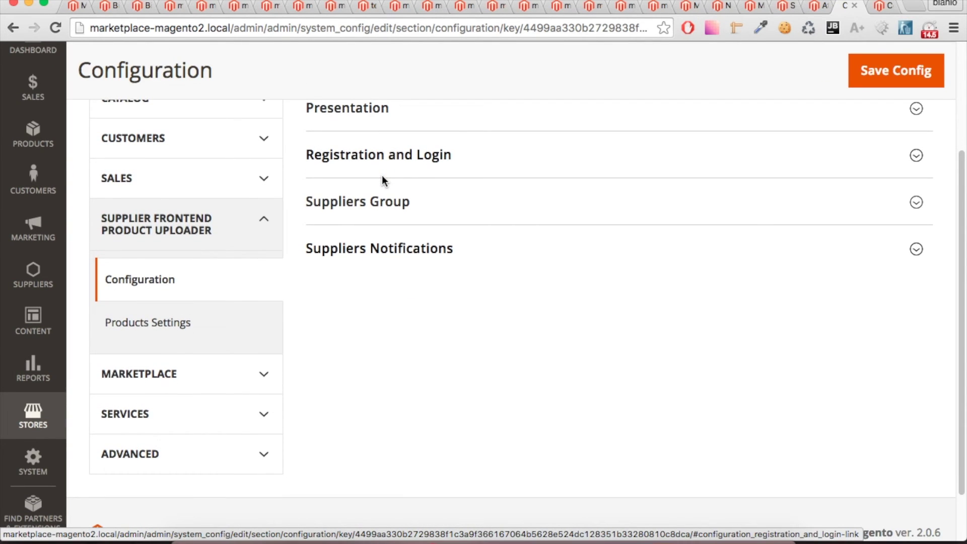
scroll(383, 179, down, 2)
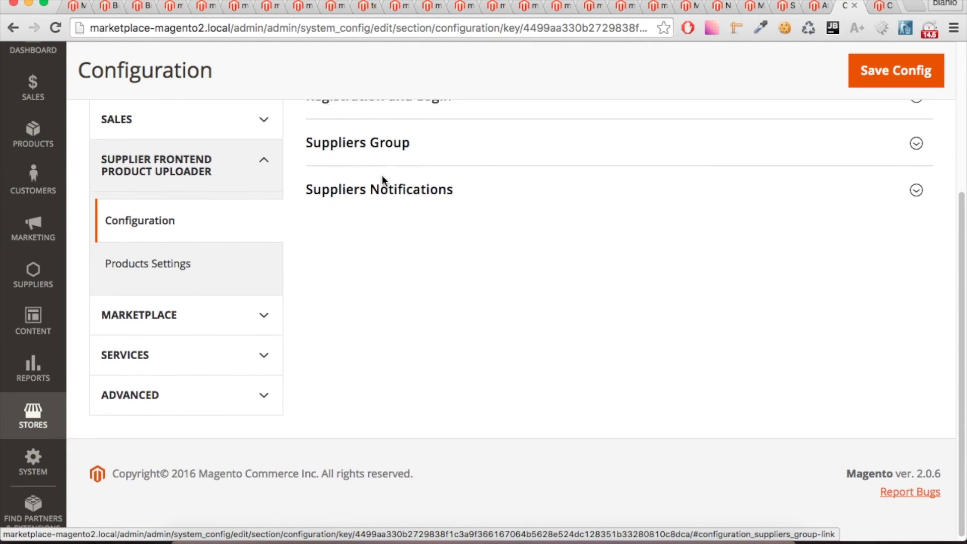